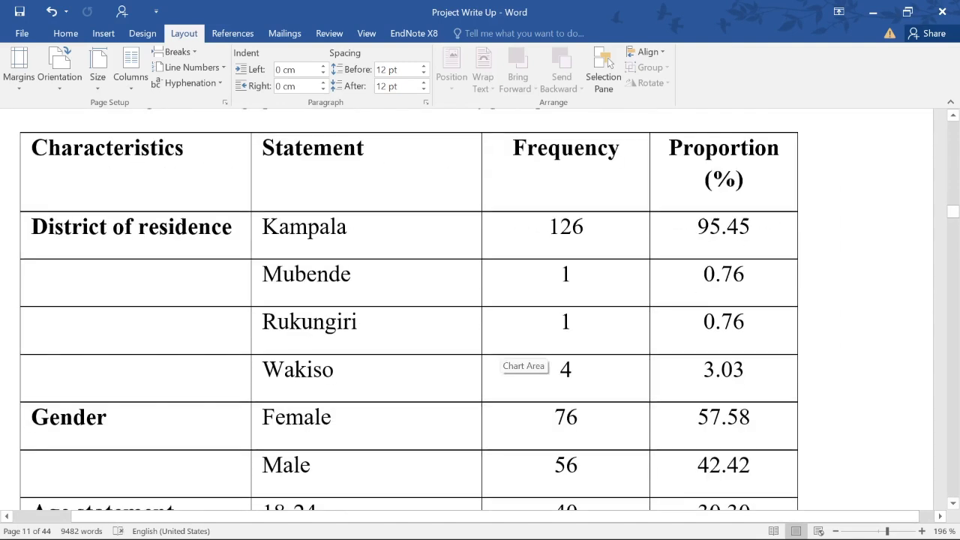
Examine the demographic table's district, gender and age rows with their frequency and proportion columns.
{"action": "left_click_drag", "start_coordinate": [50, 229], "coordinate": [376, 381]}
{"action": "left_click", "coordinate": [375, 231]}
{"action": "left_click", "coordinate": [375, 231]}
{"action": "left_click_drag", "start_coordinate": [585, 229], "coordinate": [570, 379]}
{"action": "left_click_drag", "start_coordinate": [732, 229], "coordinate": [728, 381]}
{"action": "left_click", "coordinate": [455, 343]}
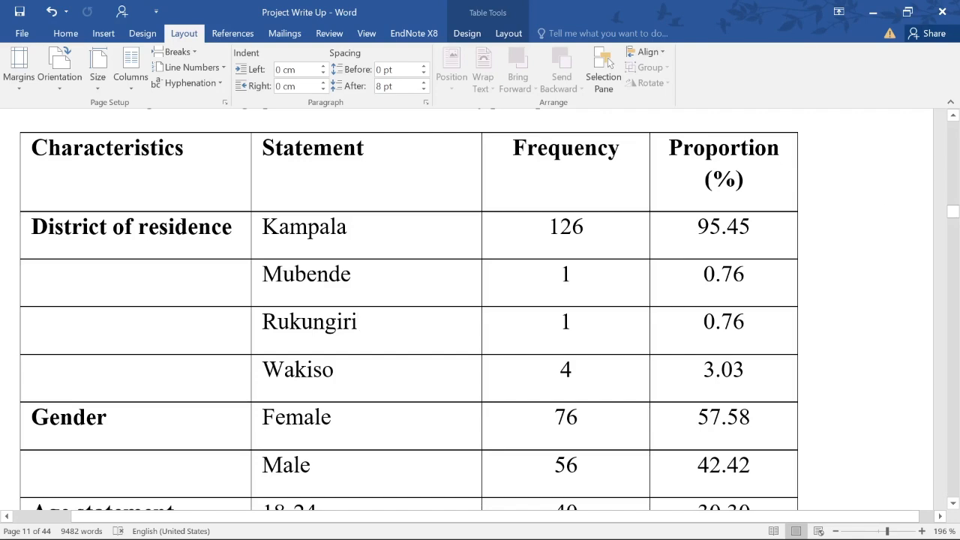
{"action": "left_click_drag", "start_coordinate": [698, 228], "coordinate": [727, 230]}
{"action": "left_click", "coordinate": [753, 277]}
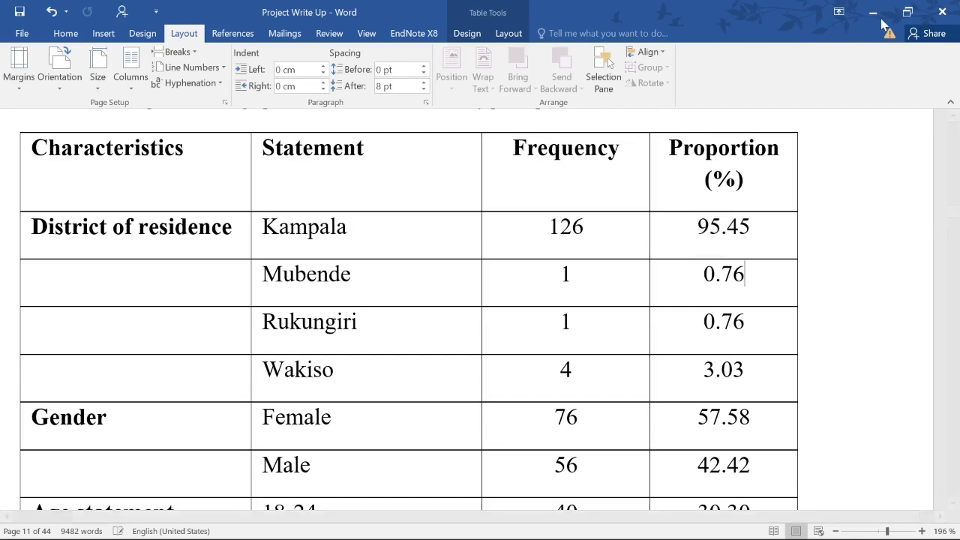
{"action": "scroll", "coordinate": [879, 20], "scroll_direction": "down", "scroll_amount": 3}
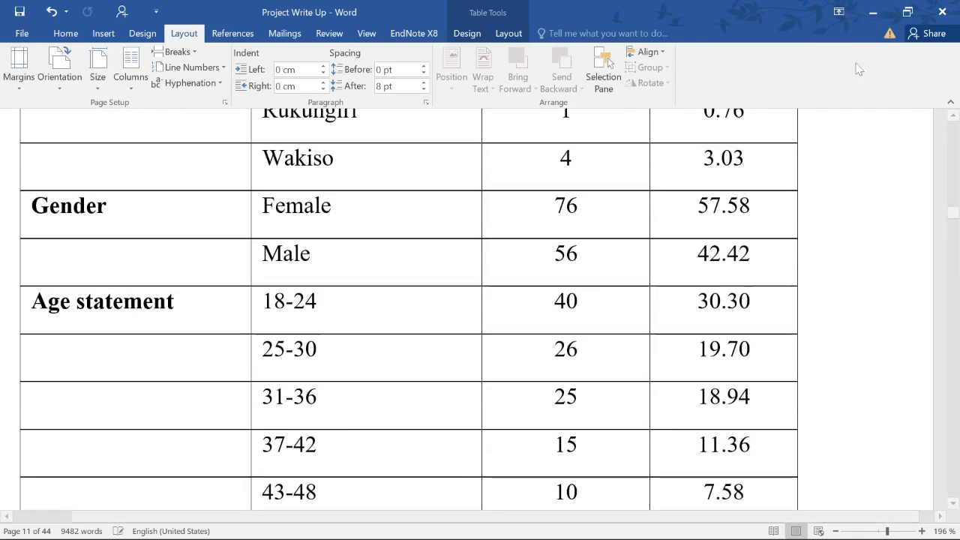
Switch to SPSS Statistics, close the open Frequencies dialog and start the Frequencies analysis afresh.
{"action": "double_click", "coordinate": [593, 15]}
{"action": "left_click", "coordinate": [593, 15]}
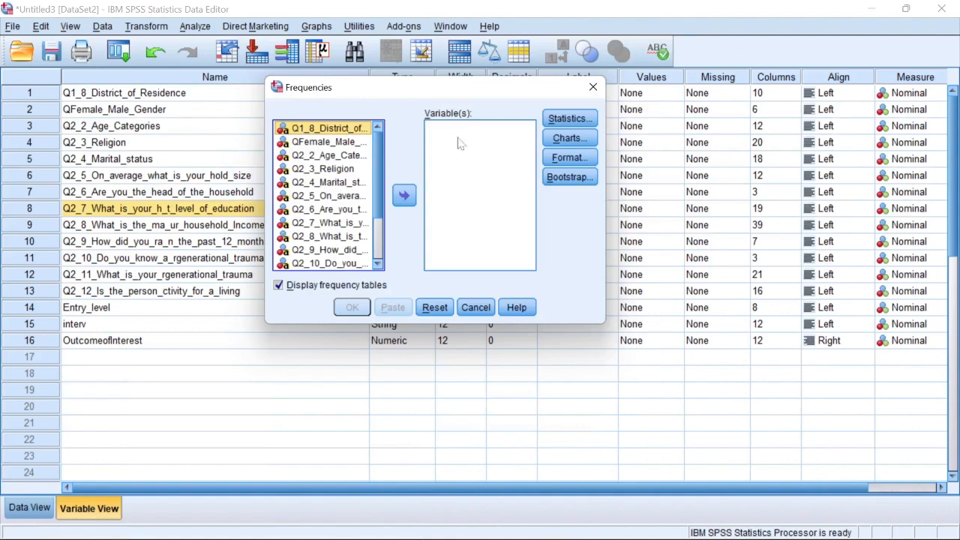
{"action": "left_click", "coordinate": [592, 89]}
{"action": "left_click", "coordinate": [194, 26]}
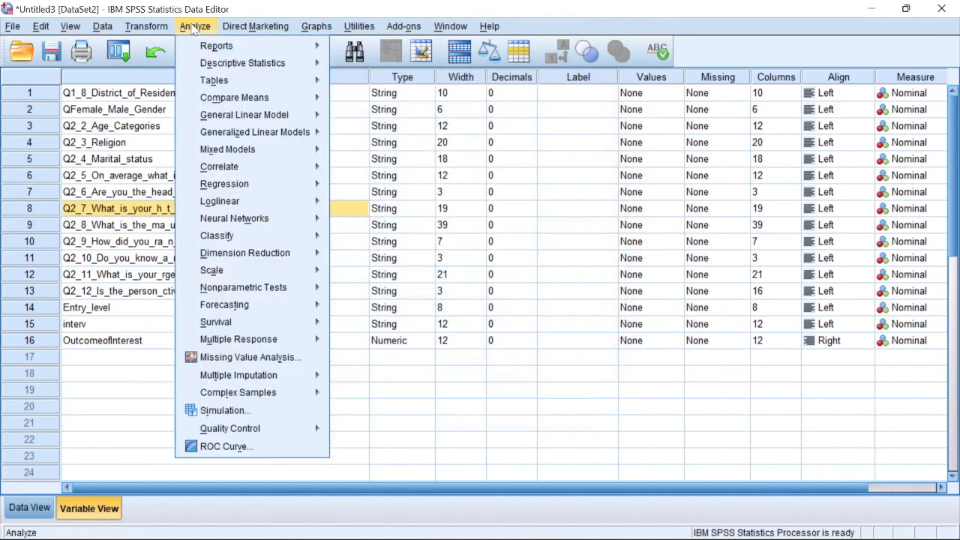
{"action": "mouse_move", "coordinate": [274, 65]}
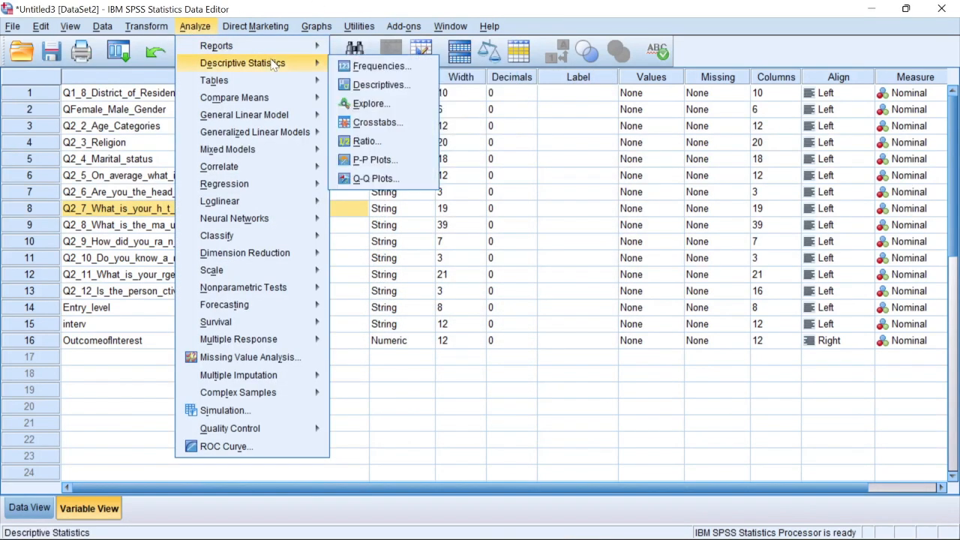
{"action": "left_click", "coordinate": [386, 66]}
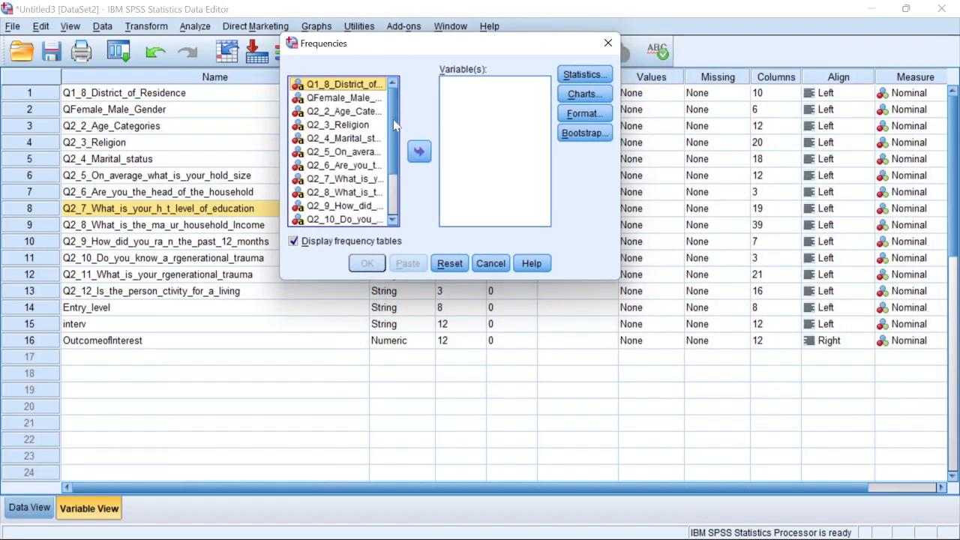
Add the district of residence, female/male gender and age categories variables to the frequency analysis.
{"action": "mouse_move", "coordinate": [394, 121]}
{"action": "left_mouse_down"}
{"action": "mouse_move", "coordinate": [395, 138]}
{"action": "mouse_move", "coordinate": [392, 109]}
{"action": "left_mouse_up"}
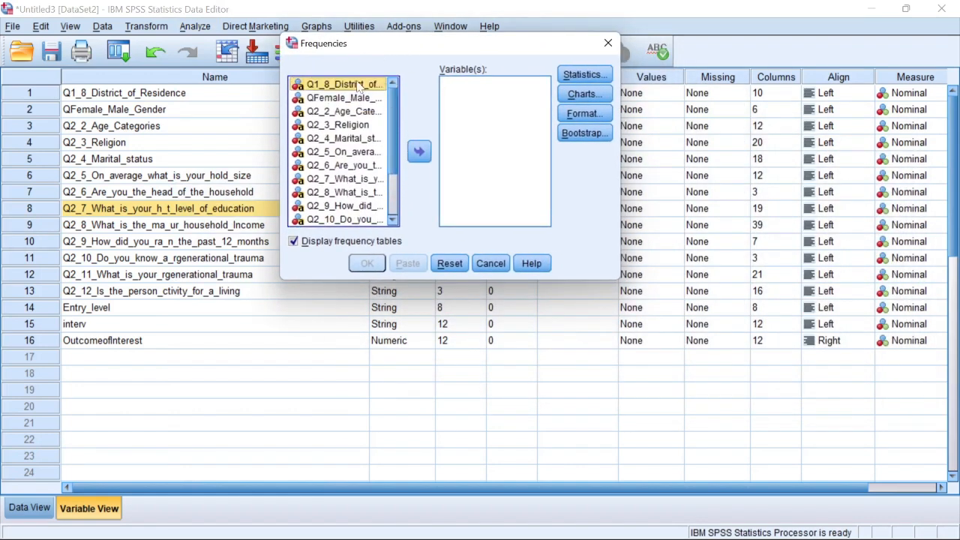
{"action": "left_click", "coordinate": [420, 153]}
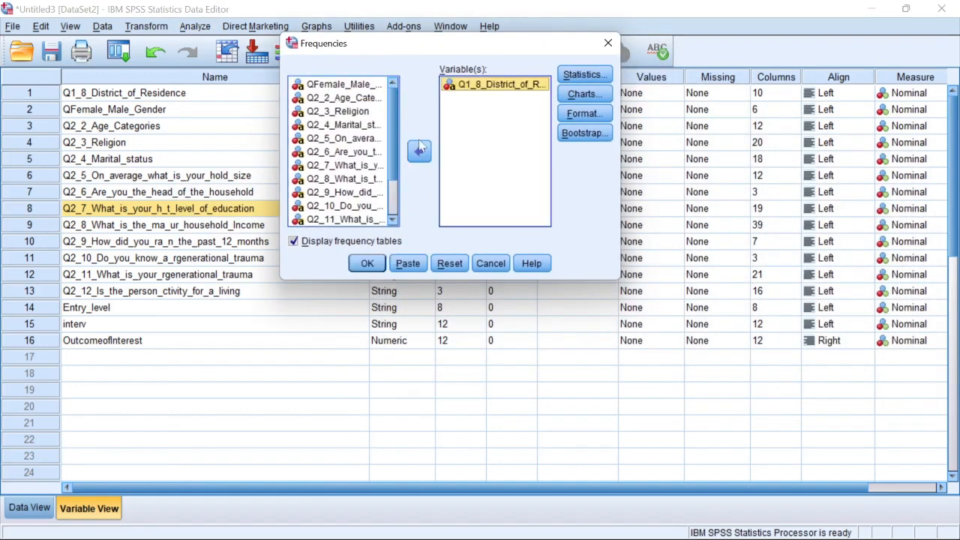
{"action": "left_click", "coordinate": [342, 84]}
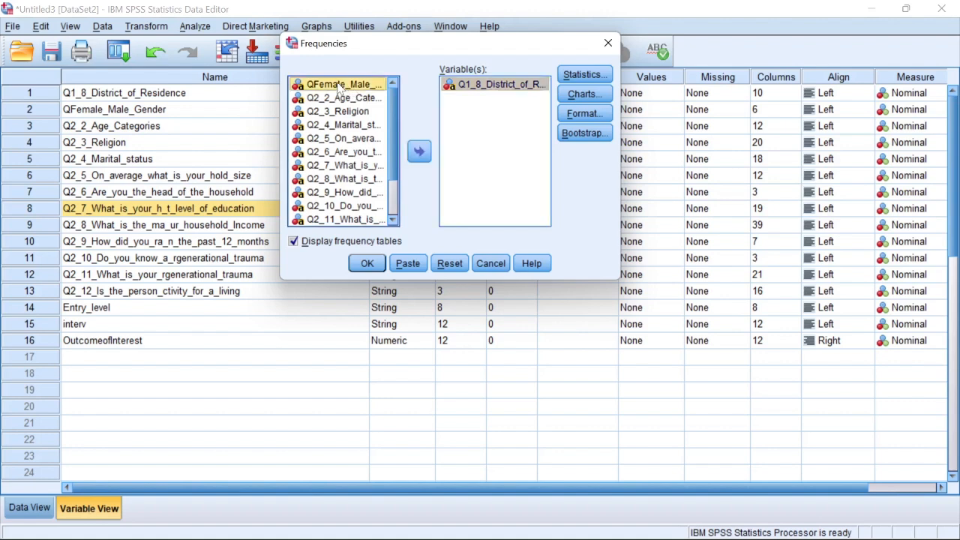
{"action": "left_click", "coordinate": [419, 152]}
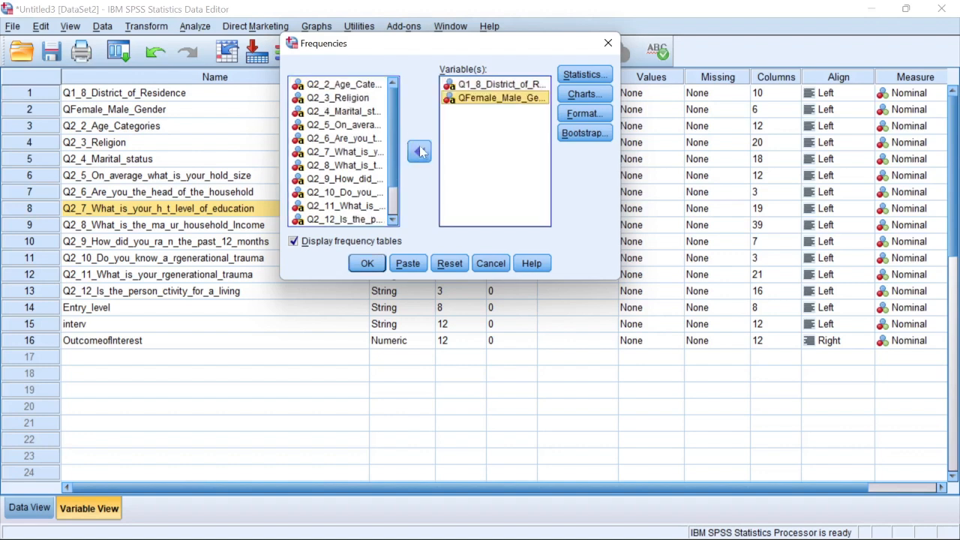
{"action": "left_click", "coordinate": [341, 85]}
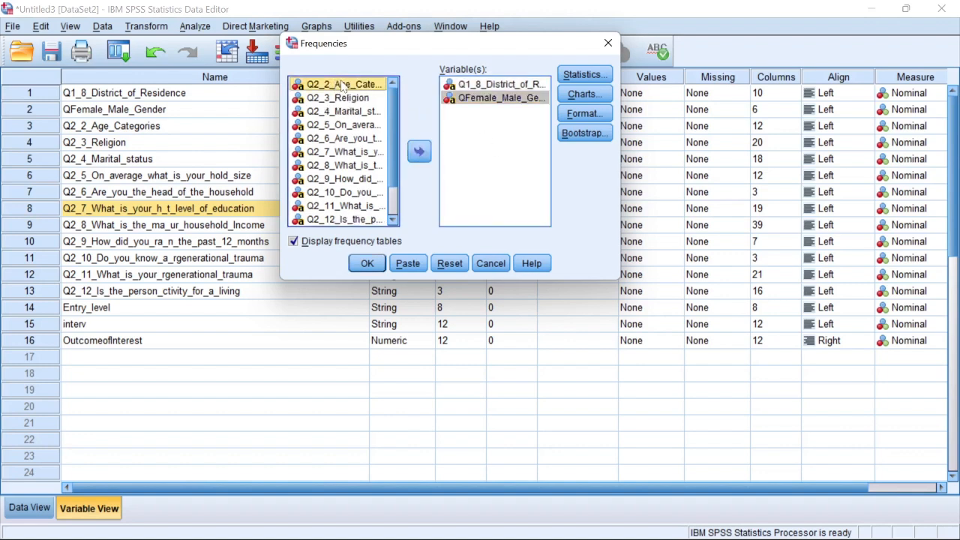
{"action": "double_click", "coordinate": [342, 85]}
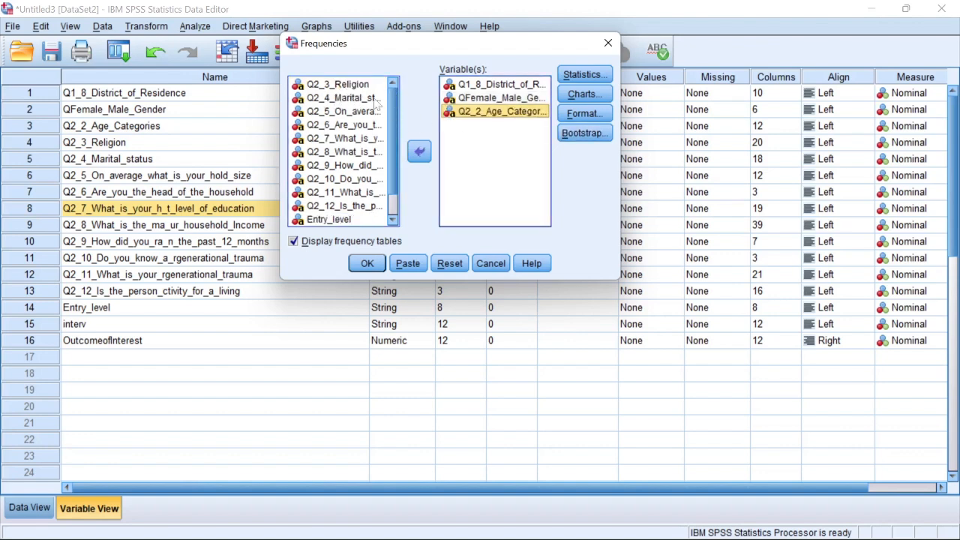
Remove the district, gender and age categories variables from the frequency analysis.
{"action": "left_click", "coordinate": [478, 99]}
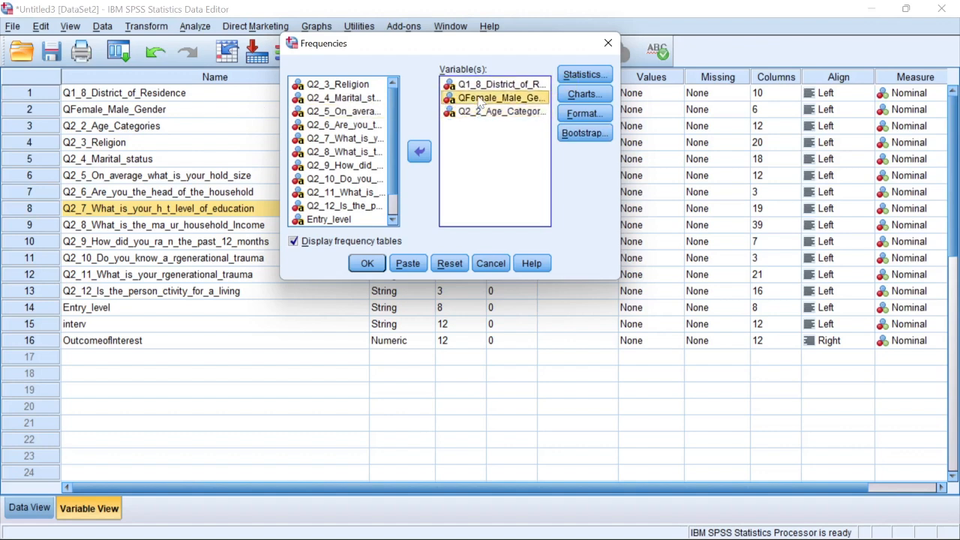
{"action": "left_click", "coordinate": [479, 88]}
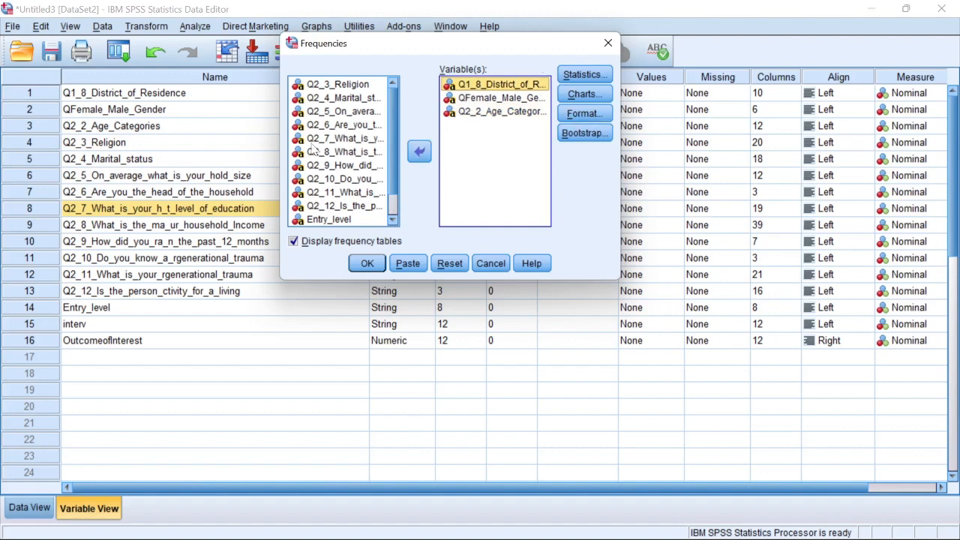
{"action": "left_click", "coordinate": [419, 152]}
{"action": "left_click", "coordinate": [467, 85]}
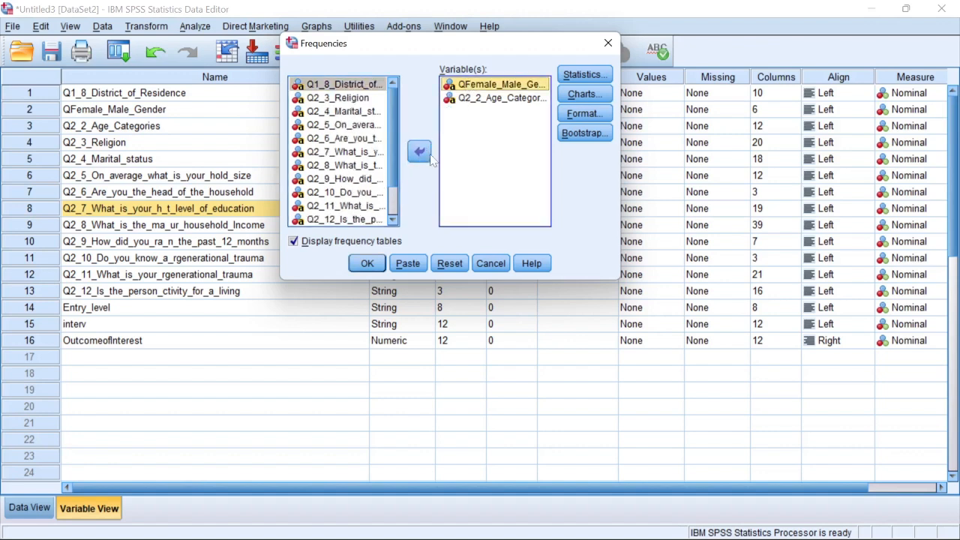
{"action": "left_click", "coordinate": [419, 152]}
{"action": "left_click", "coordinate": [495, 87]}
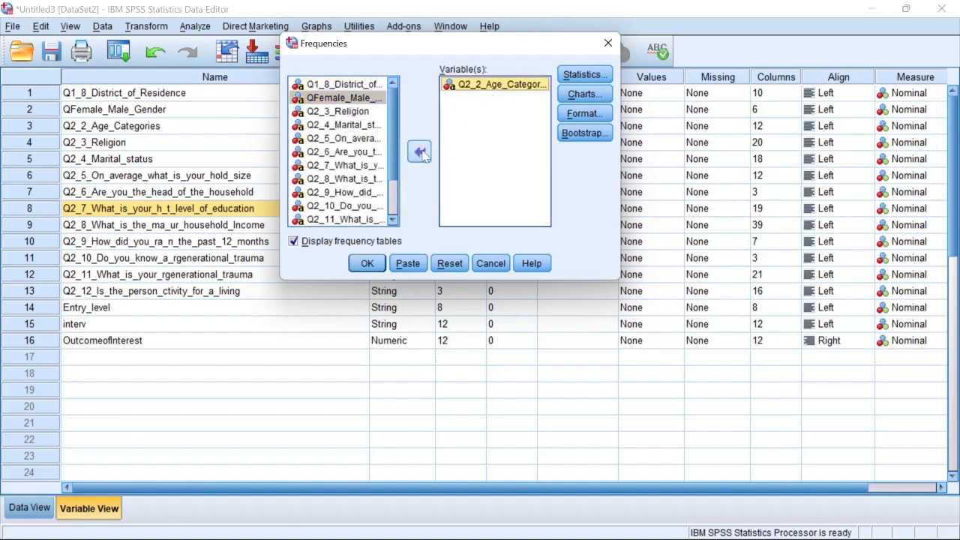
{"action": "double_click", "coordinate": [489, 87]}
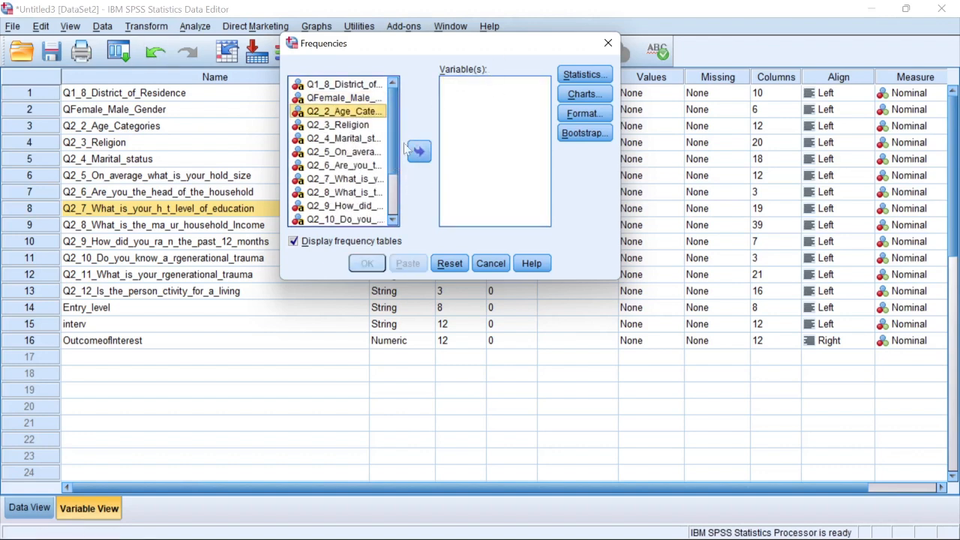
Add Q1_8_District_of_Residence to the frequency analysis and review the optional statistics, leaving them all unselected.
{"action": "left_click", "coordinate": [347, 85]}
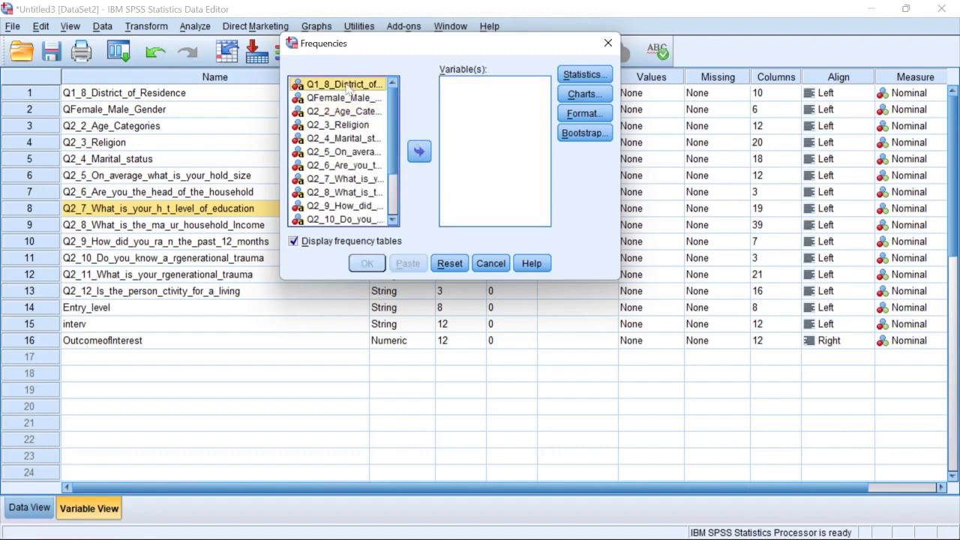
{"action": "left_click", "coordinate": [419, 152]}
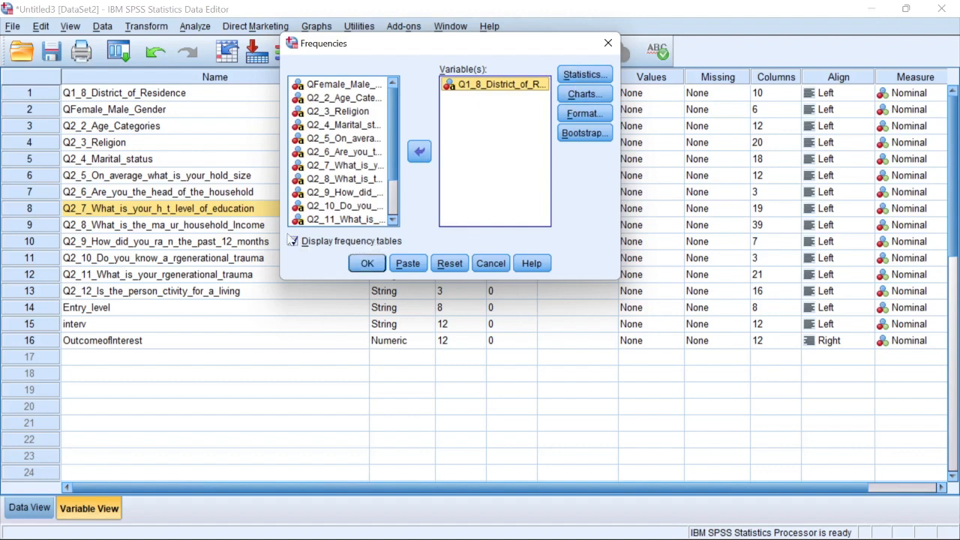
{"action": "left_click", "coordinate": [576, 77]}
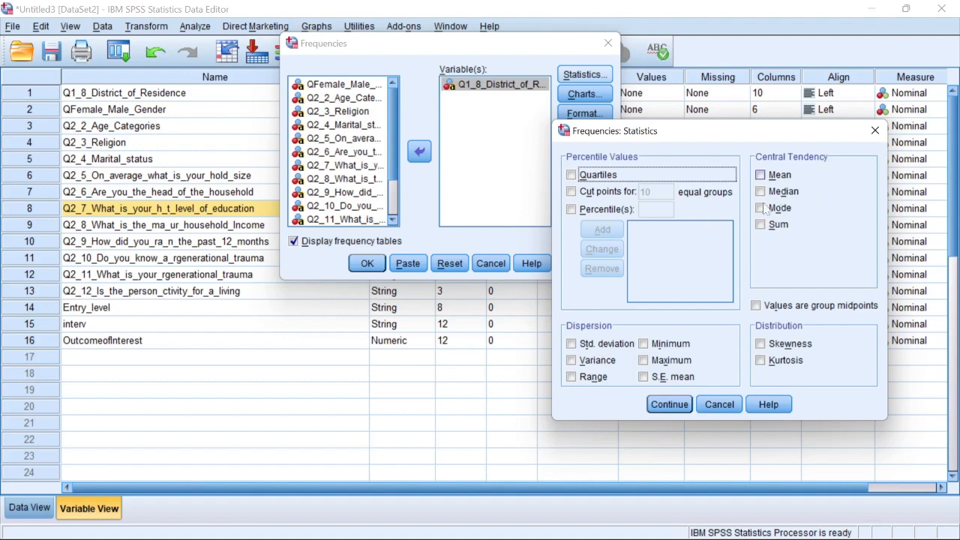
{"action": "left_click", "coordinate": [667, 405]}
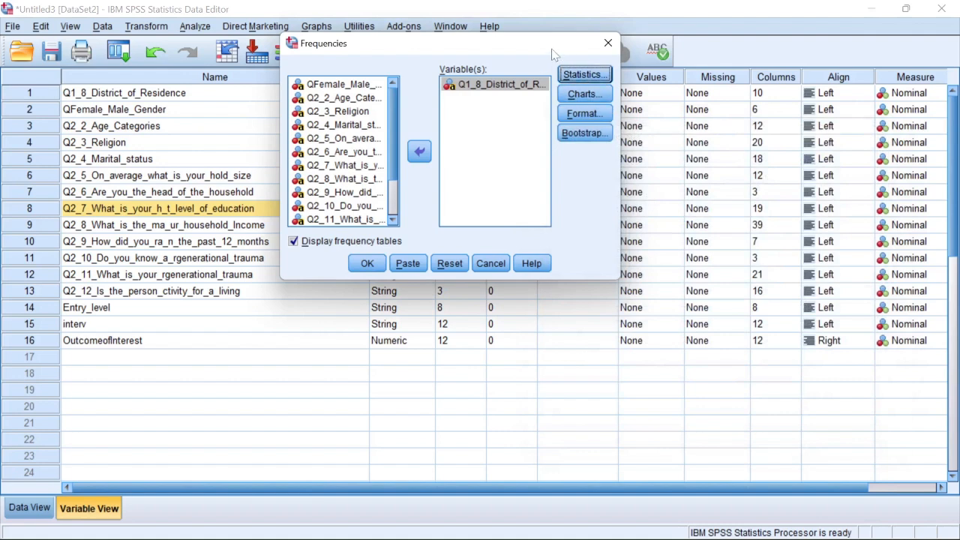
Try the bar, pie and histogram chart types for the frequency output and return the chart type to None.
{"action": "left_click", "coordinate": [584, 94]}
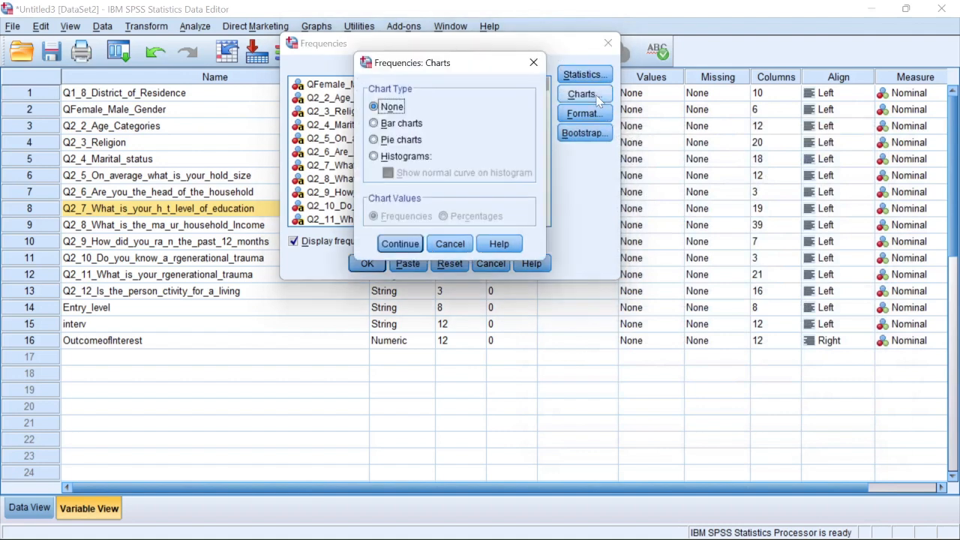
{"action": "left_click", "coordinate": [394, 125]}
{"action": "left_click", "coordinate": [397, 139]}
{"action": "left_click", "coordinate": [413, 156]}
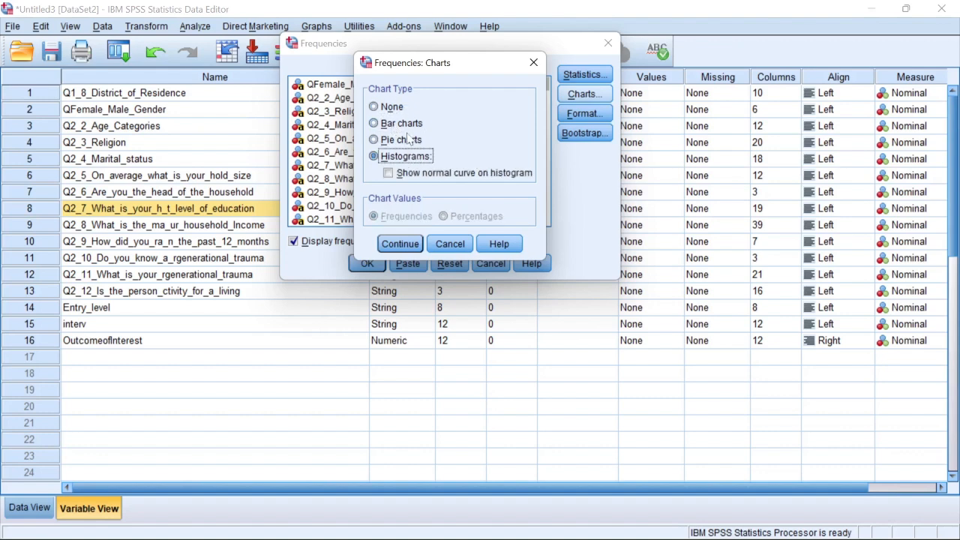
{"action": "left_click", "coordinate": [407, 138]}
{"action": "left_click", "coordinate": [404, 124]}
{"action": "left_click", "coordinate": [403, 108]}
{"action": "left_click", "coordinate": [403, 123]}
{"action": "left_click", "coordinate": [401, 139]}
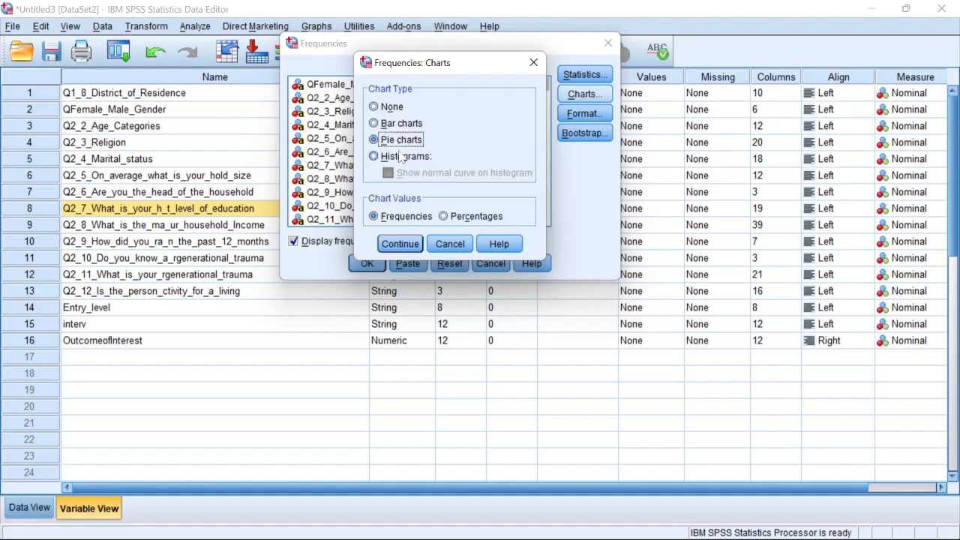
{"action": "left_click", "coordinate": [401, 156]}
{"action": "left_click", "coordinate": [400, 123]}
{"action": "left_click", "coordinate": [397, 107]}
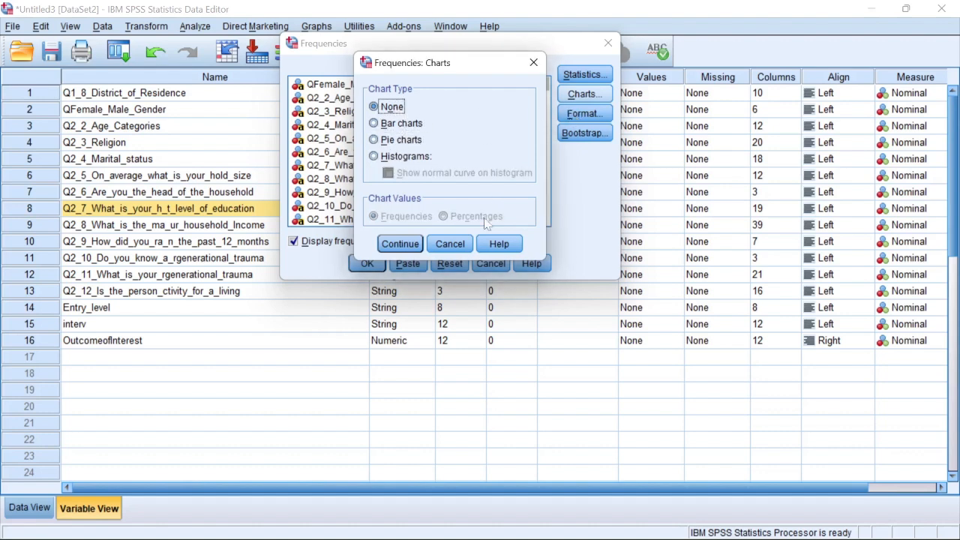
{"action": "left_click", "coordinate": [400, 244]}
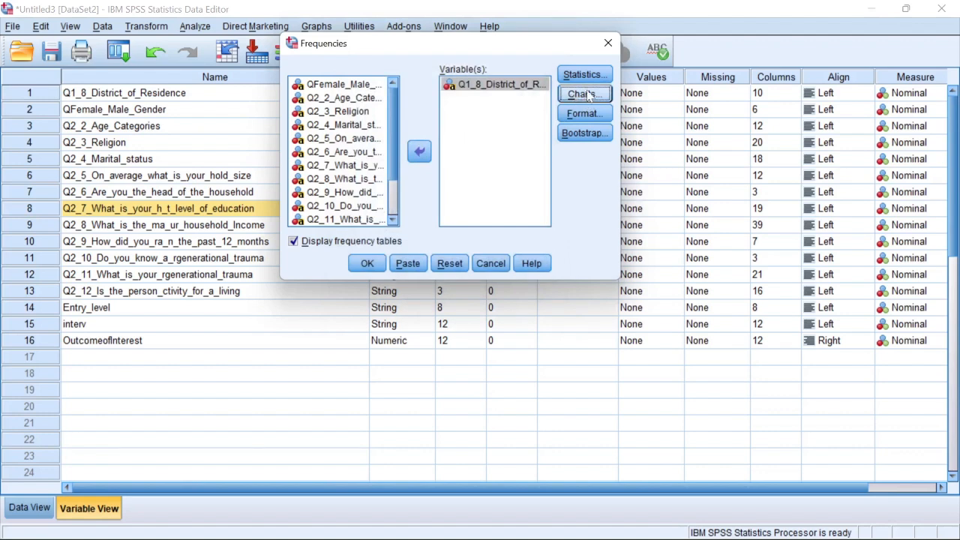
{"action": "left_click", "coordinate": [589, 95]}
{"action": "left_click", "coordinate": [398, 242]}
Try ordering the frequency table by ascending and descending counts, and return the order to ascending values.
{"action": "left_click", "coordinate": [571, 115]}
{"action": "left_click", "coordinate": [357, 165]}
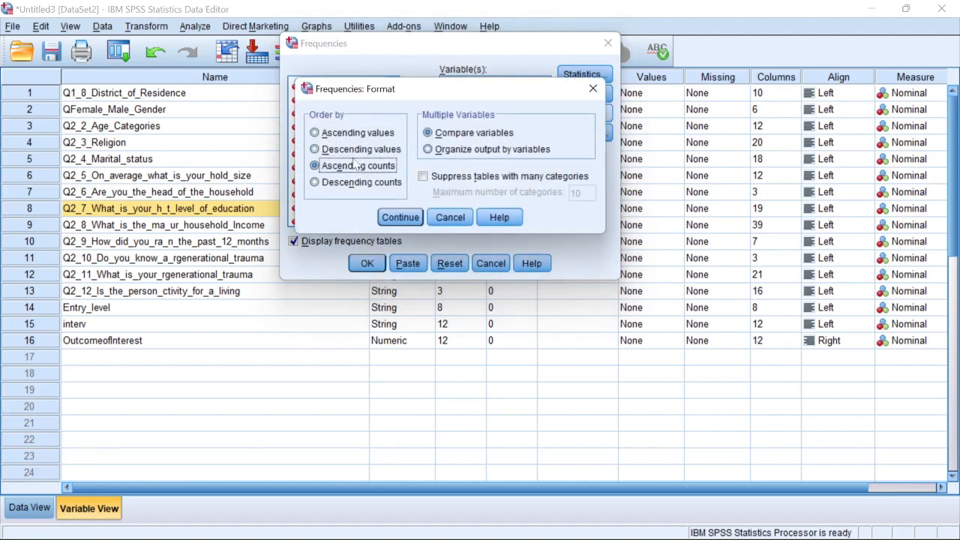
{"action": "left_click", "coordinate": [345, 182]}
{"action": "left_click", "coordinate": [352, 166]}
{"action": "left_click", "coordinate": [357, 133]}
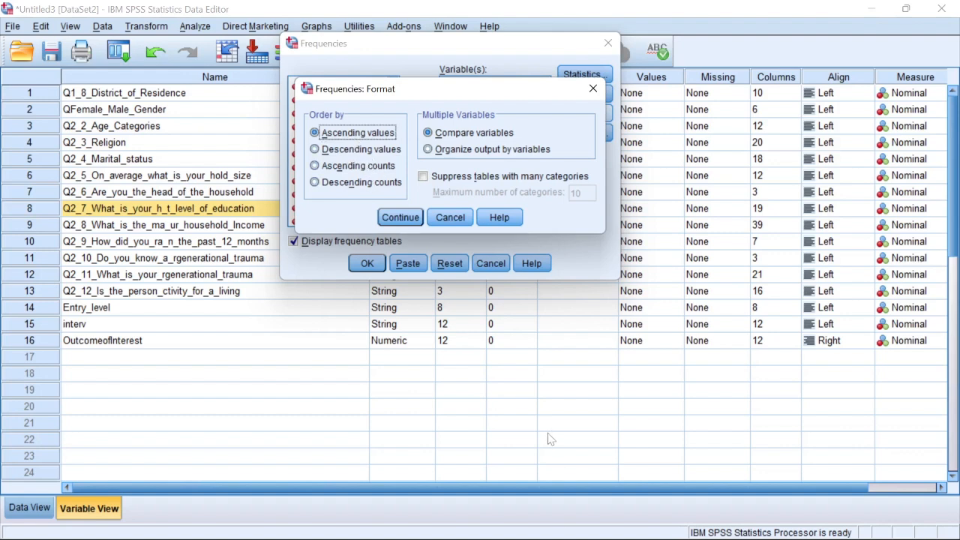
{"action": "left_click", "coordinate": [402, 218]}
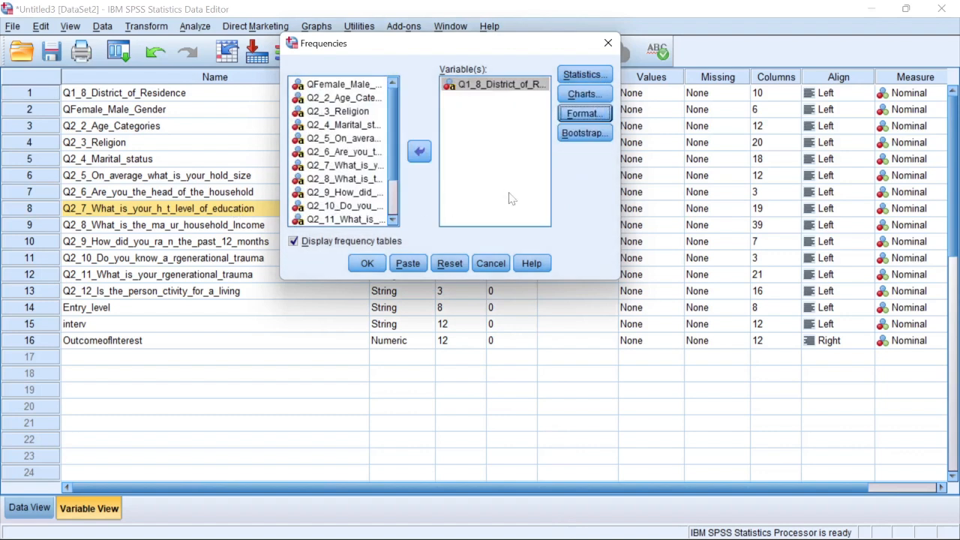
Enable bootstrapping with 1000 samples, a 95% percentile confidence interval and simple sampling, and run the district frequency analysis.
{"action": "left_click", "coordinate": [587, 137]}
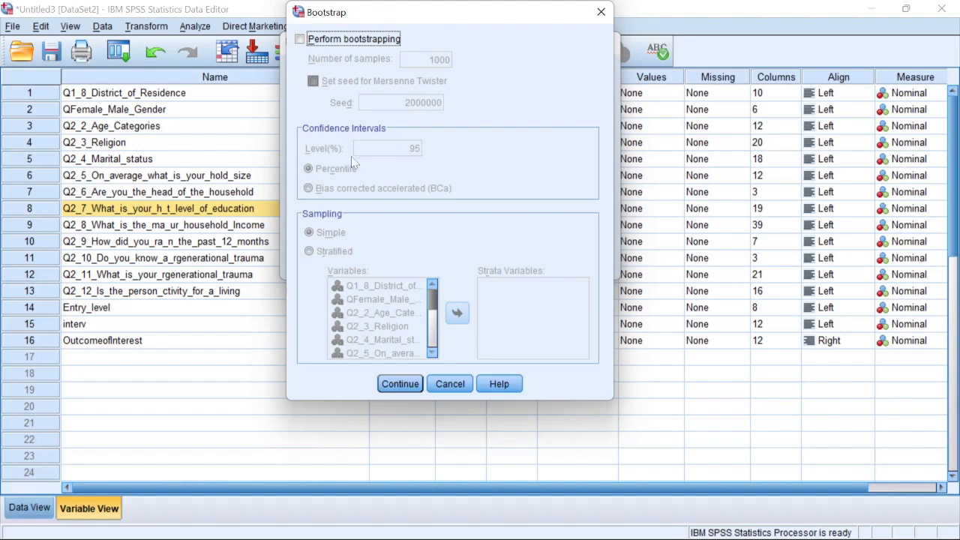
{"action": "left_click", "coordinate": [300, 40]}
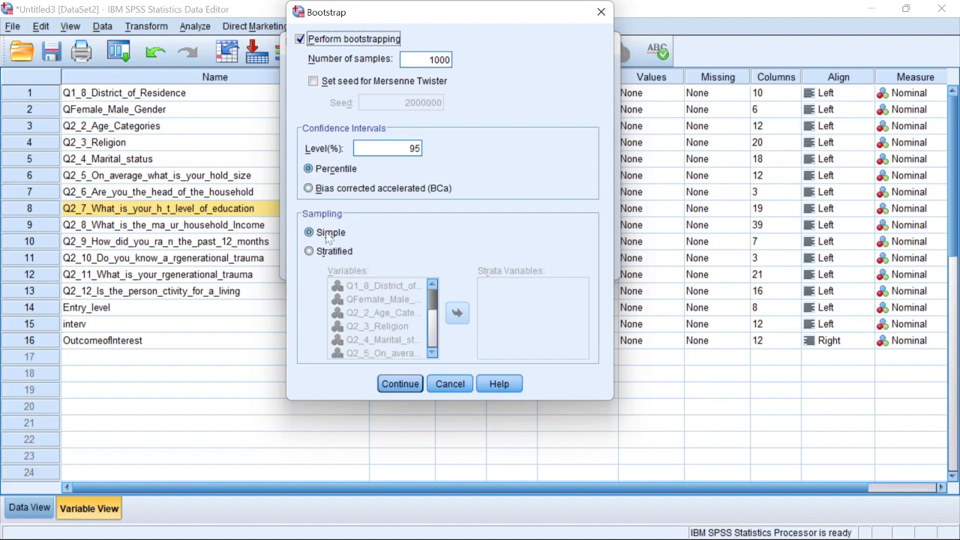
{"action": "left_click", "coordinate": [396, 385]}
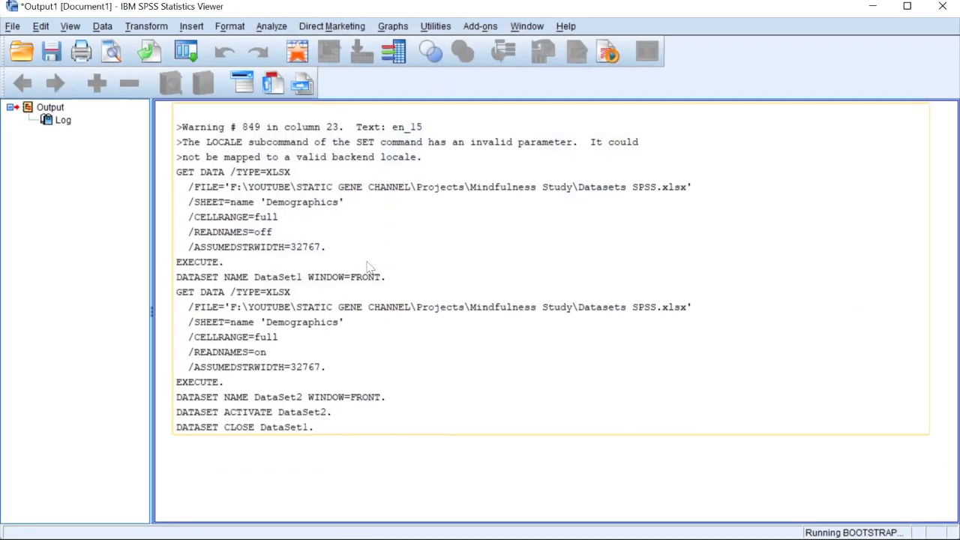
{"action": "left_click", "coordinate": [367, 263]}
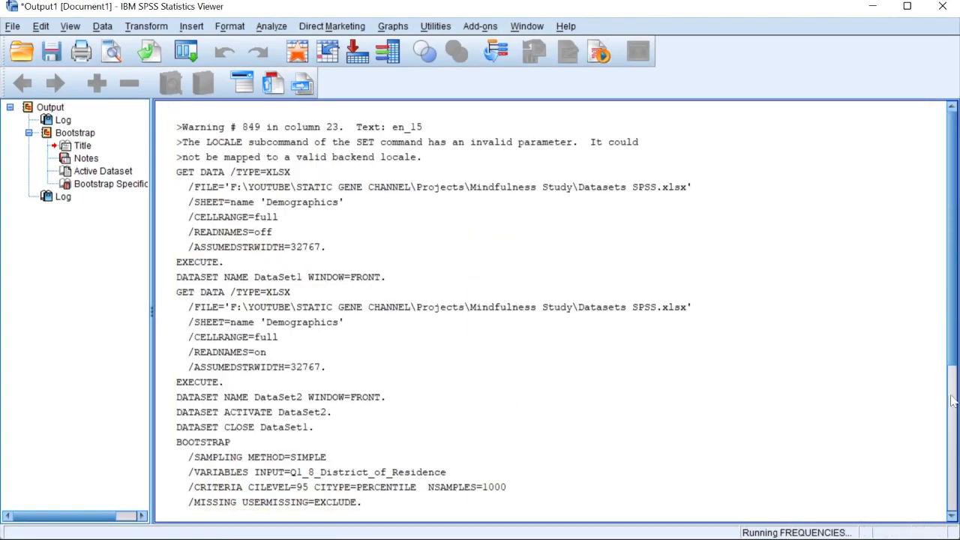
{"action": "left_click", "coordinate": [956, 262]}
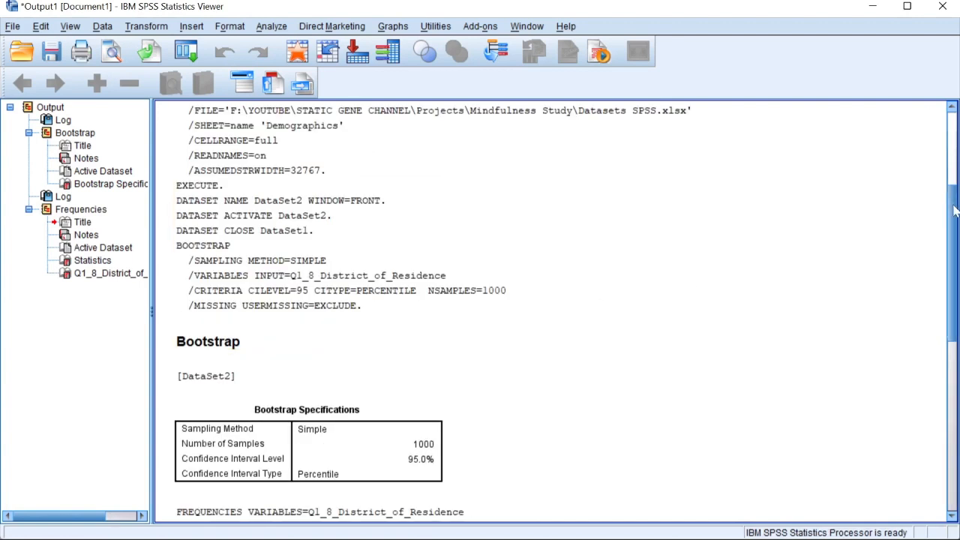
Review the district of residence output, including its statistics summary, frequencies, percentages and bootstrap confidence intervals.
{"action": "left_click_drag", "start_coordinate": [952, 212], "coordinate": [951, 333]}
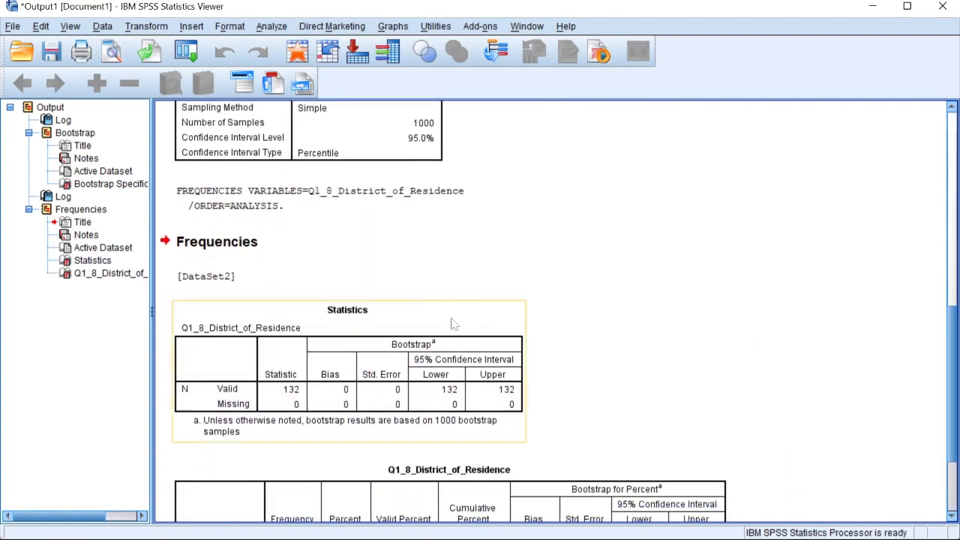
{"action": "left_click", "coordinate": [212, 251]}
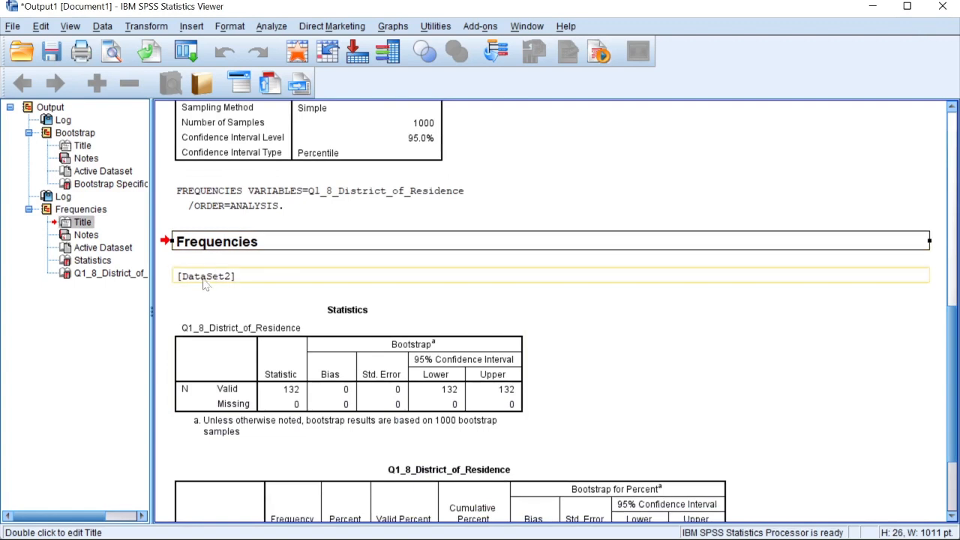
{"action": "left_click", "coordinate": [207, 280]}
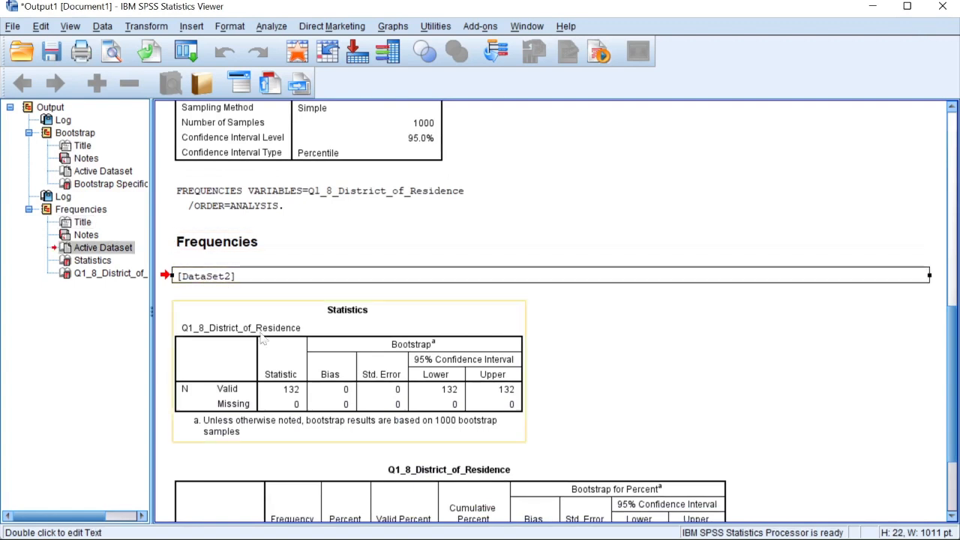
{"action": "left_click", "coordinate": [217, 333]}
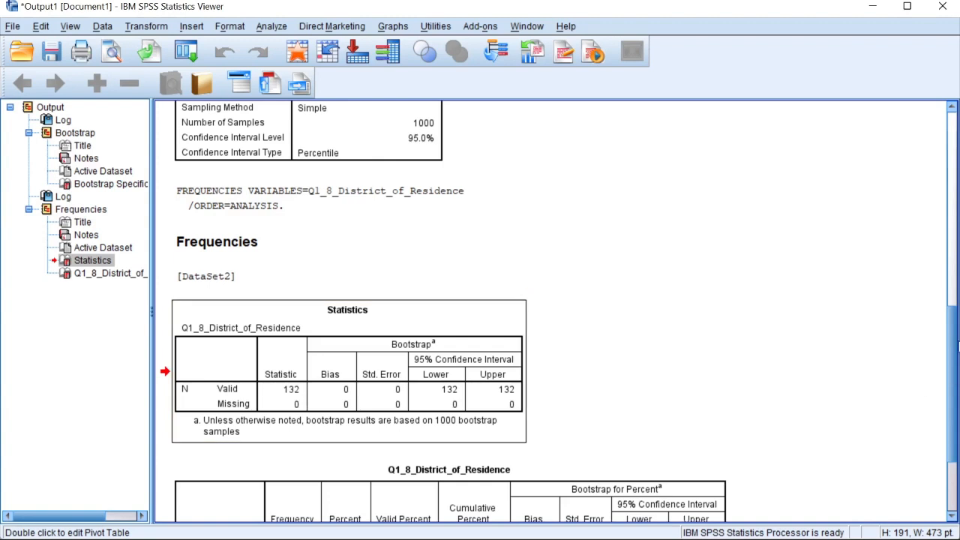
{"action": "scroll", "coordinate": [951, 371], "scroll_direction": "down", "scroll_amount": 3}
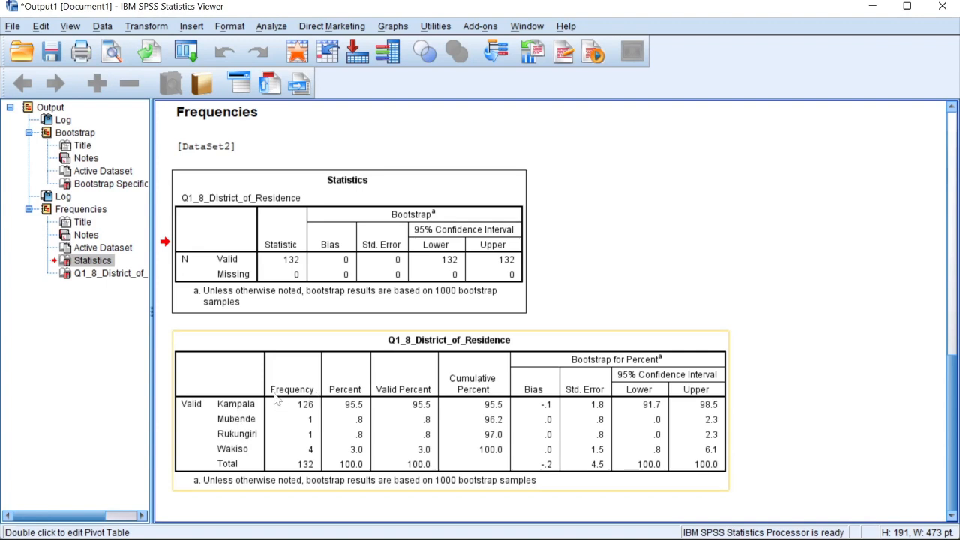
{"action": "left_click", "coordinate": [304, 405]}
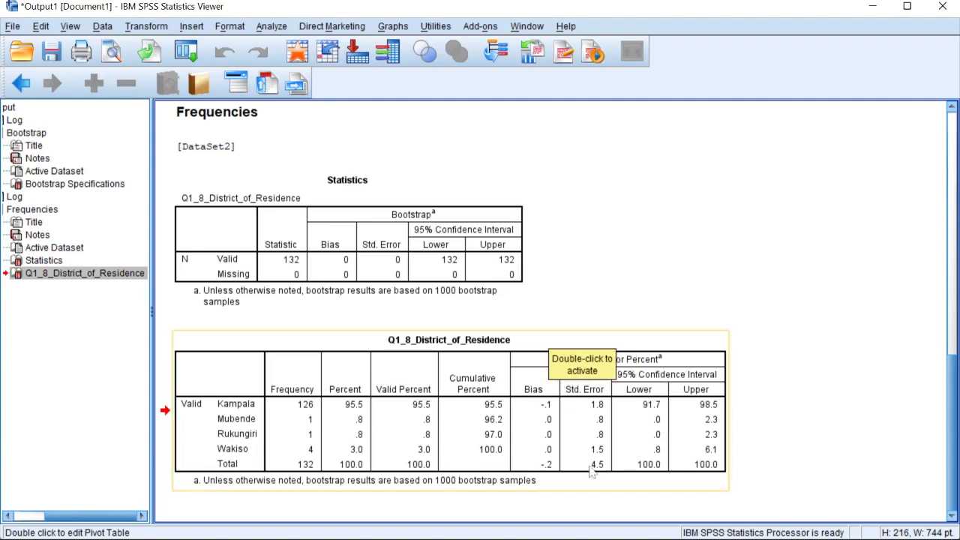
{"action": "mouse_move", "coordinate": [579, 514]}
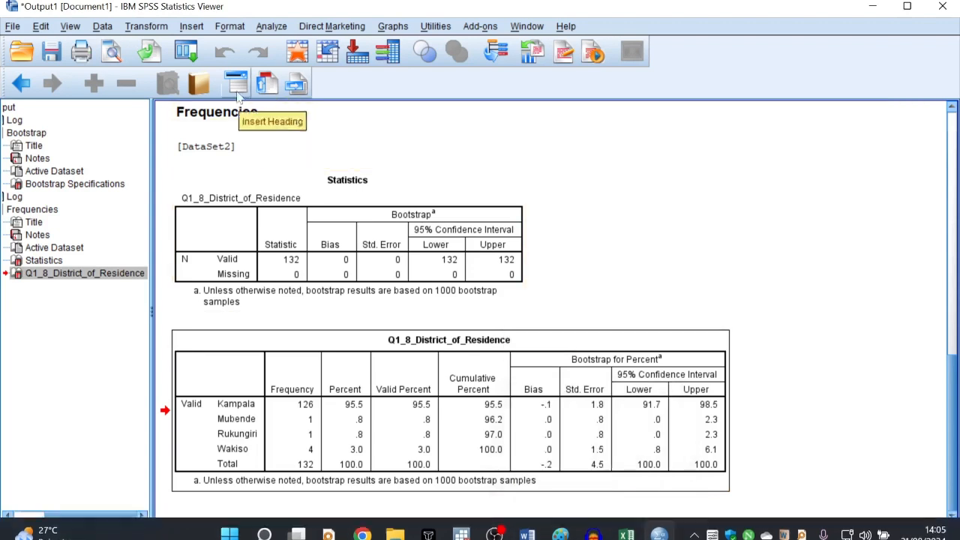
Reopen the frequency analysis and replace Q1_8_District_of_Residence with the QFemale_Male_Gender variable.
{"action": "left_click", "coordinate": [269, 28]}
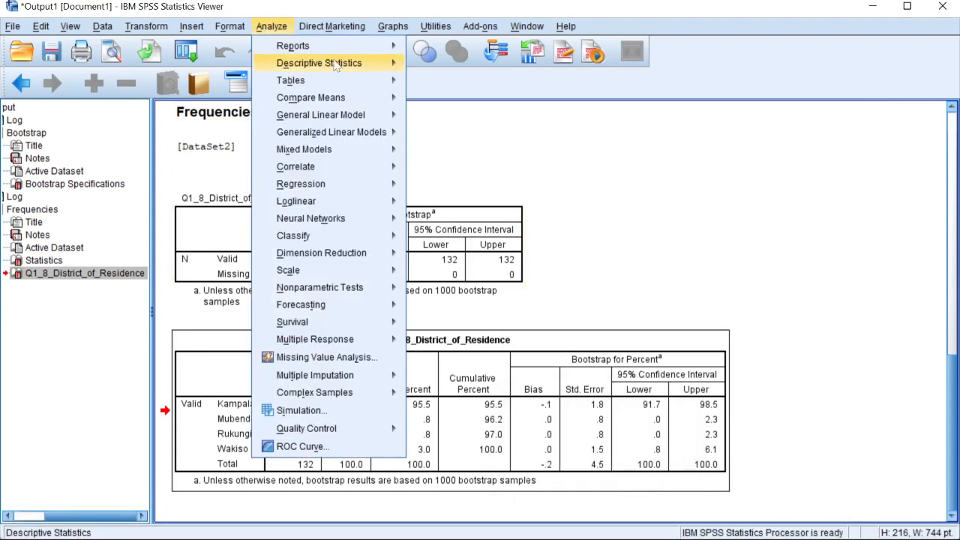
{"action": "mouse_move", "coordinate": [337, 65]}
{"action": "left_click", "coordinate": [459, 67]}
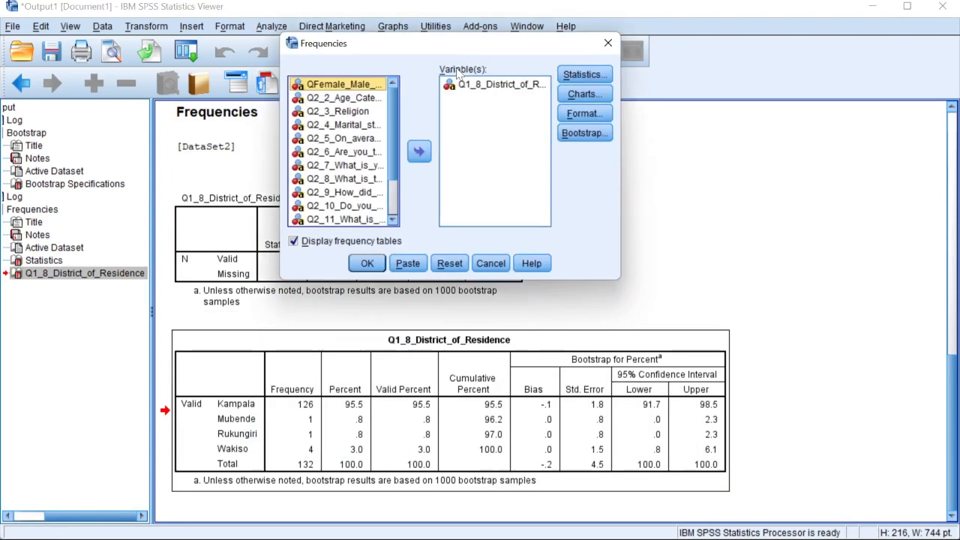
{"action": "left_click", "coordinate": [493, 86]}
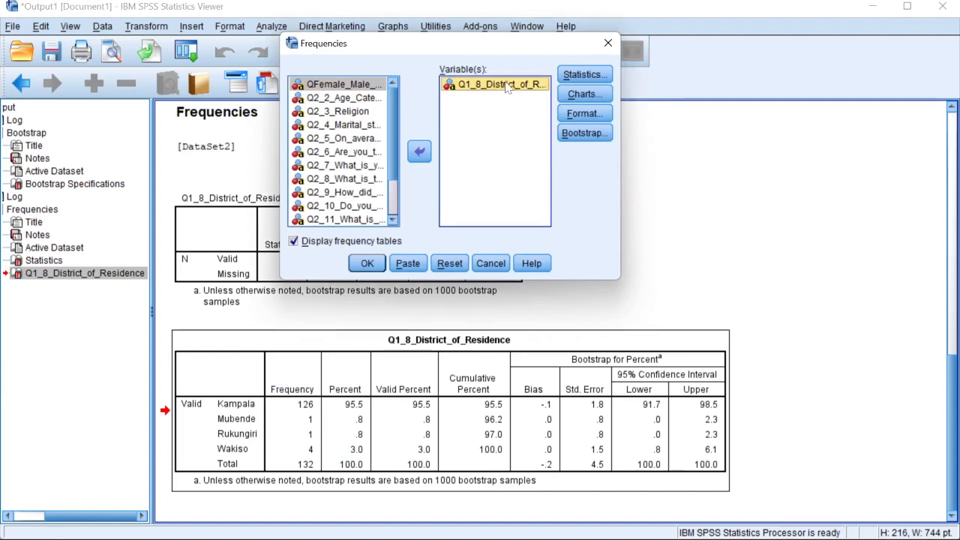
{"action": "left_click", "coordinate": [419, 152]}
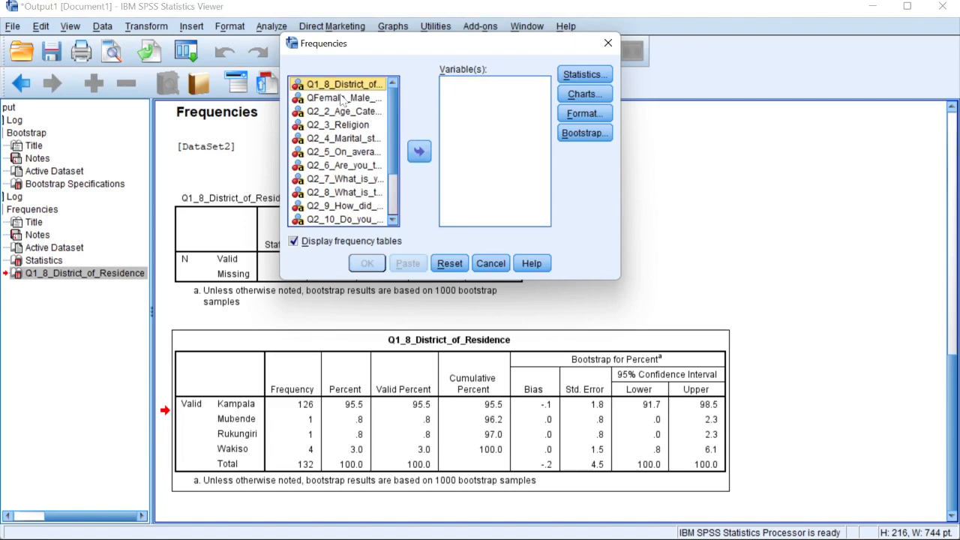
{"action": "left_click", "coordinate": [344, 99]}
{"action": "left_click", "coordinate": [420, 152]}
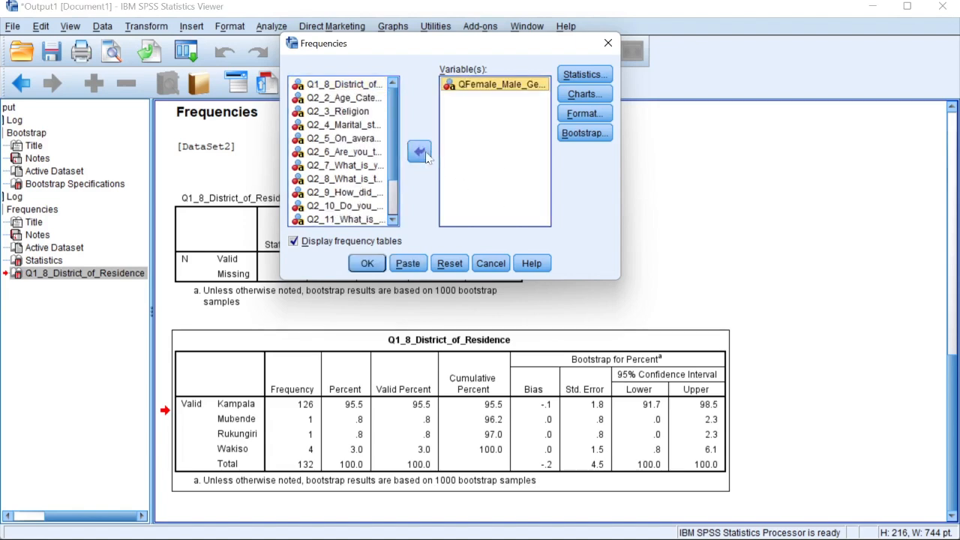
Run the gender frequency analysis with no optional statistics or charts, ascending values, and 1000-sample bootstrapping with a 95% percentile interval.
{"action": "left_click", "coordinate": [588, 74]}
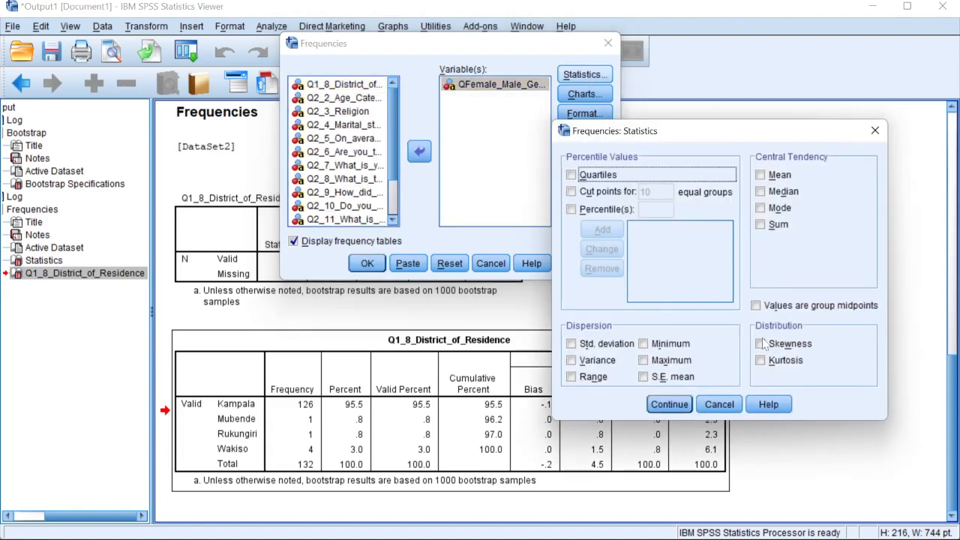
{"action": "left_click", "coordinate": [669, 404]}
{"action": "left_click", "coordinate": [584, 94]}
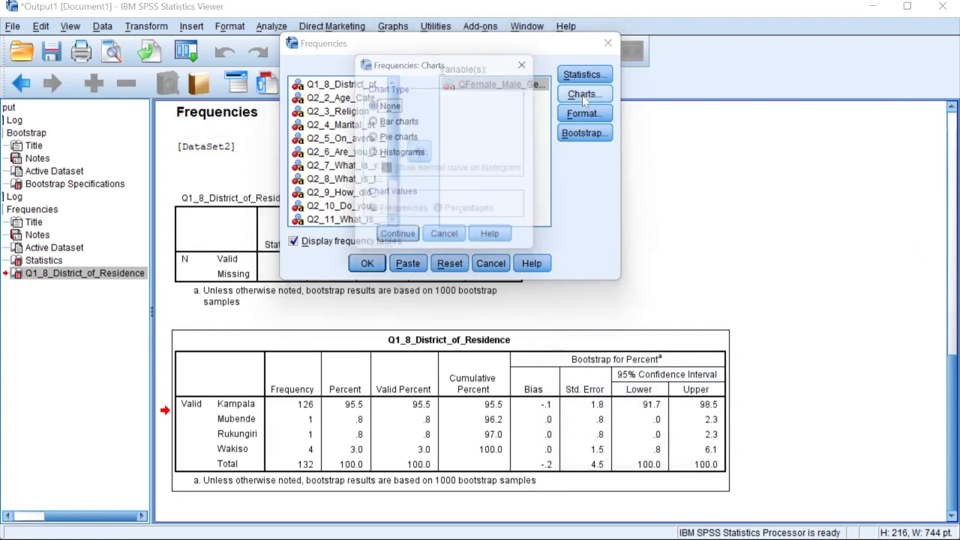
{"action": "left_click", "coordinate": [398, 233]}
{"action": "left_click", "coordinate": [591, 116]}
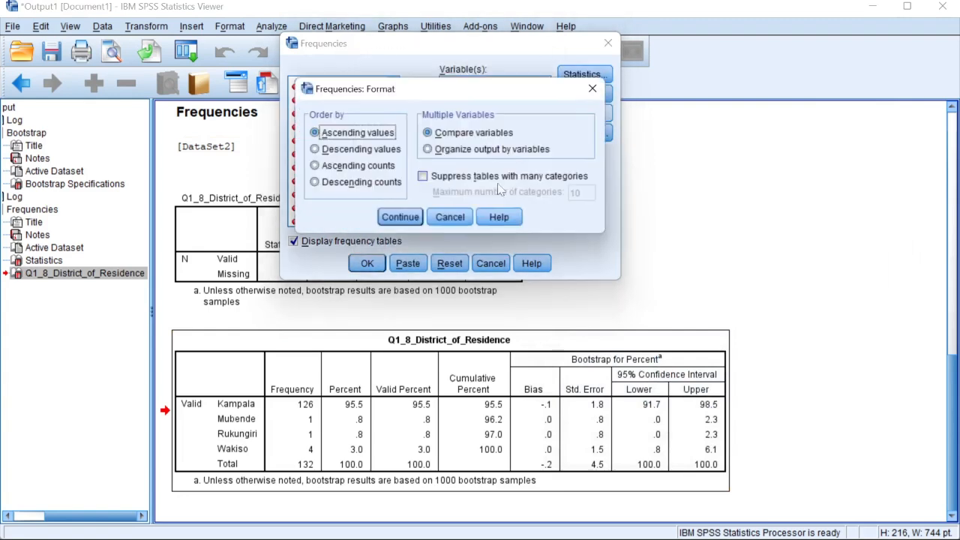
{"action": "left_click", "coordinate": [400, 217]}
{"action": "left_click", "coordinate": [579, 132]}
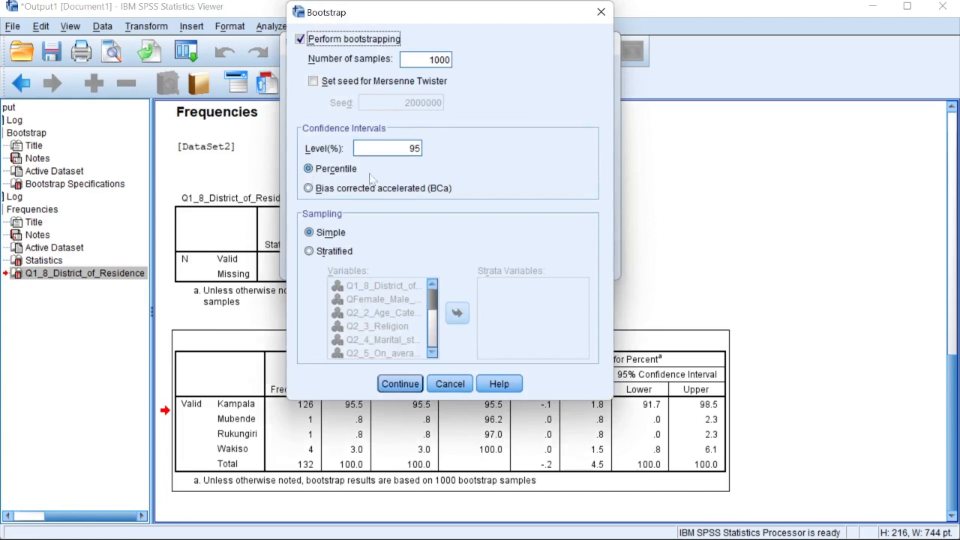
{"action": "left_click", "coordinate": [404, 383]}
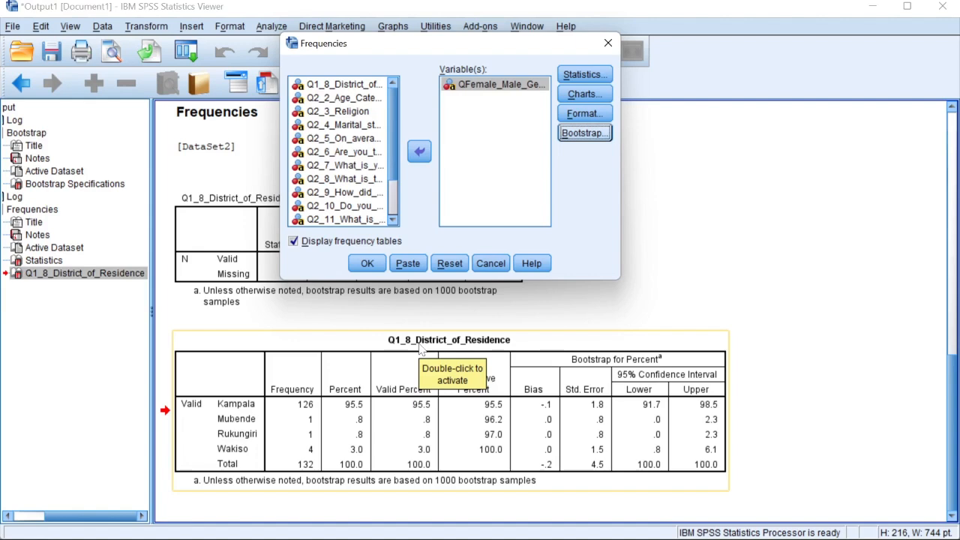
{"action": "left_click", "coordinate": [367, 264]}
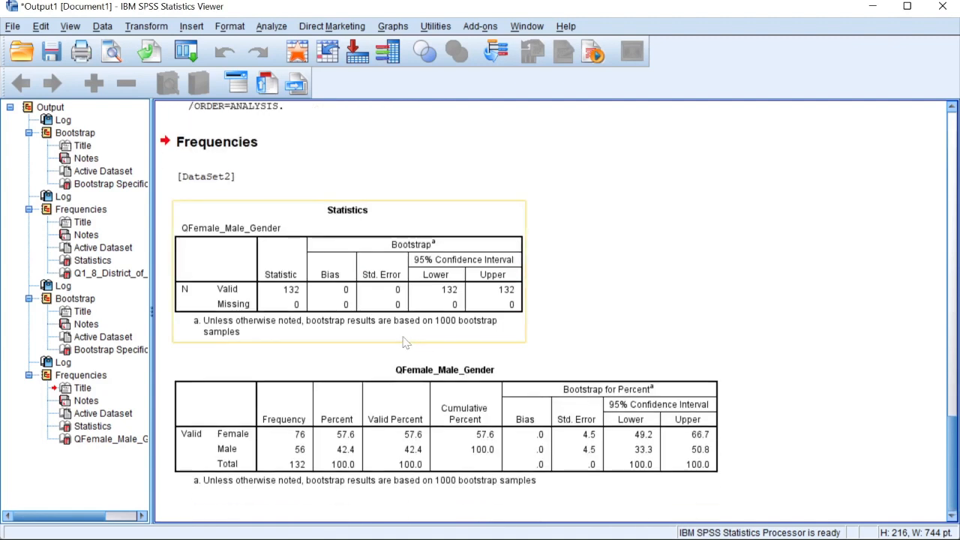
Examine the QFemale_Male_Gender frequency table and the output above it.
{"action": "left_click", "coordinate": [228, 453]}
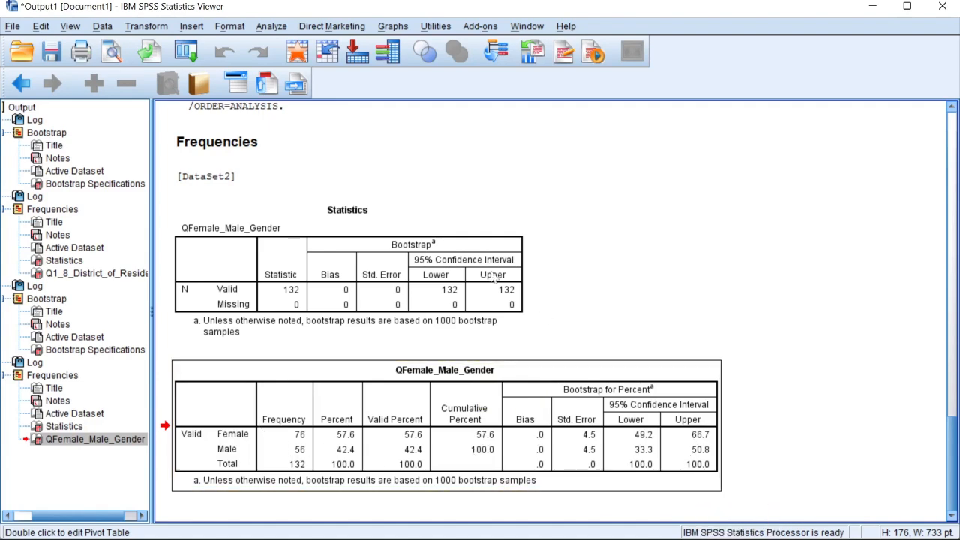
{"action": "scroll", "coordinate": [403, 173], "scroll_direction": "up", "scroll_amount": 5}
{"action": "scroll", "coordinate": [428, 184], "scroll_direction": "down", "scroll_amount": 5}
Switch to the Datasets SPSS workbook in Excel, inspect the gender, age and religion columns on the Demographics sheet, and close it without saving.
{"action": "left_click", "coordinate": [628, 525]}
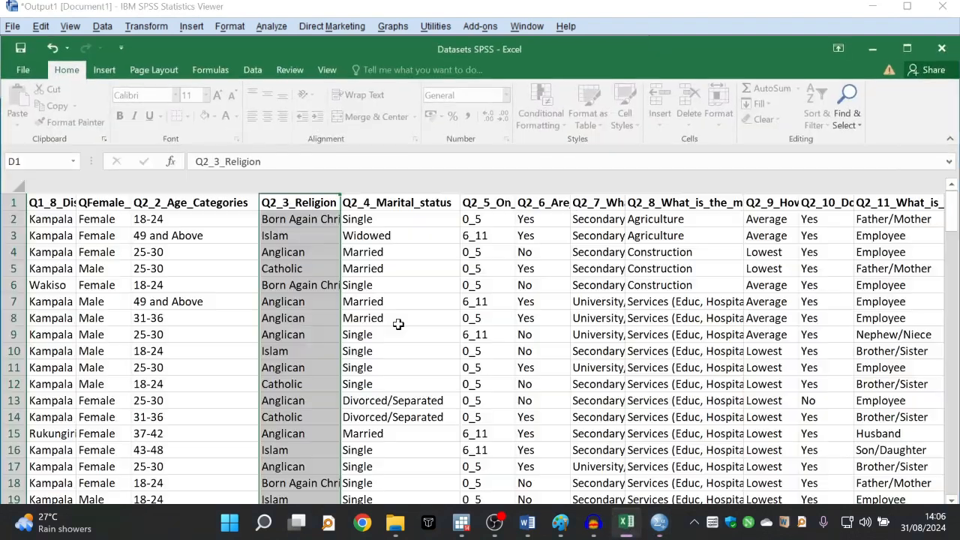
{"action": "left_click", "coordinate": [253, 284]}
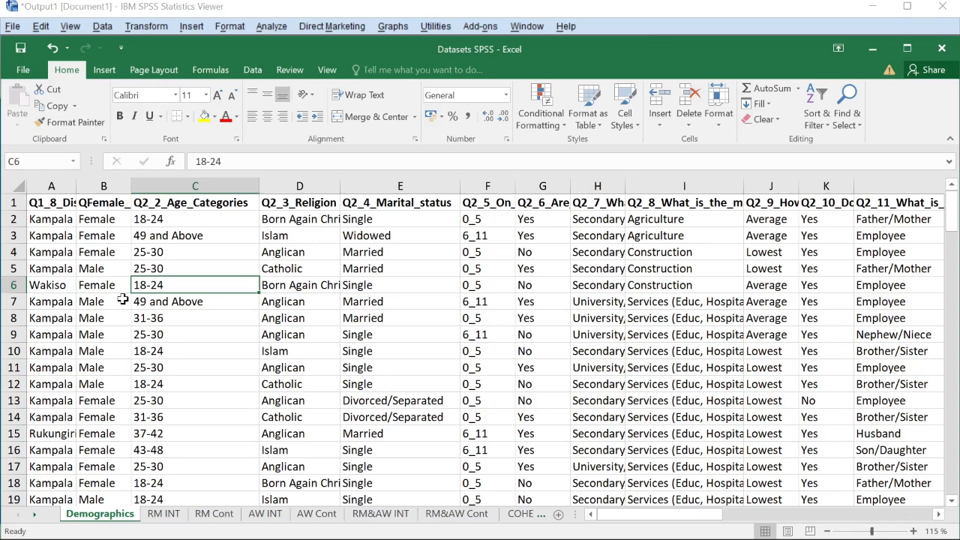
{"action": "left_click", "coordinate": [192, 240]}
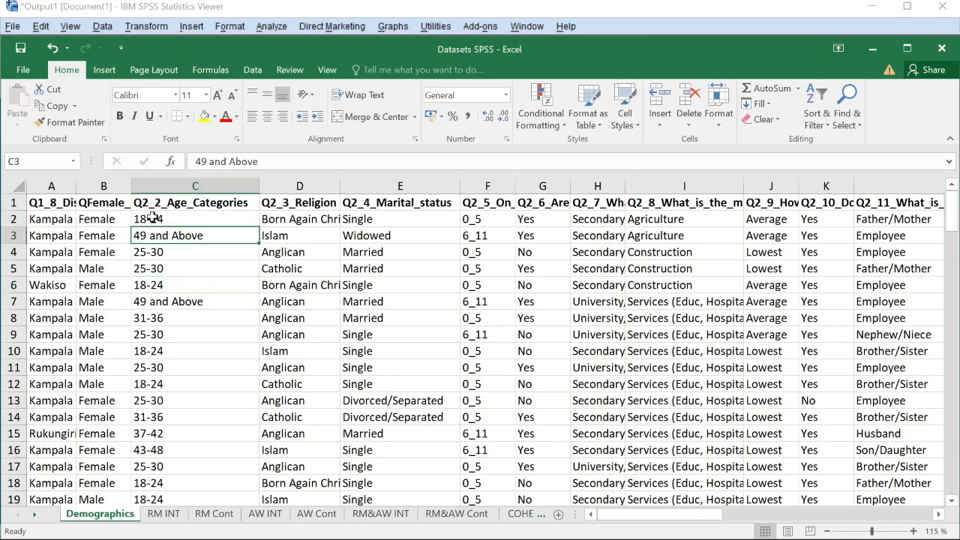
{"action": "left_click", "coordinate": [112, 243]}
{"action": "left_click", "coordinate": [94, 302]}
{"action": "left_click", "coordinate": [180, 367]}
{"action": "left_click", "coordinate": [330, 300]}
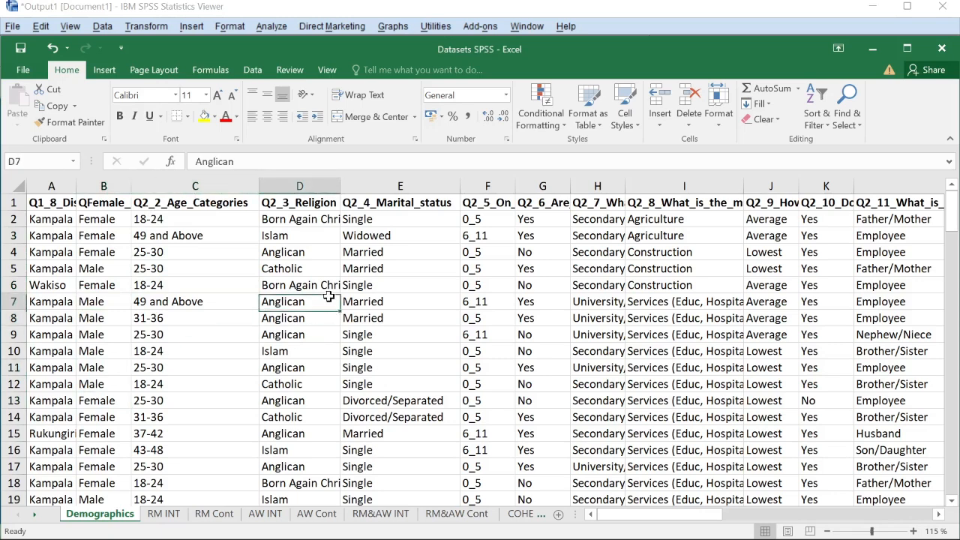
{"action": "left_click", "coordinate": [942, 49]}
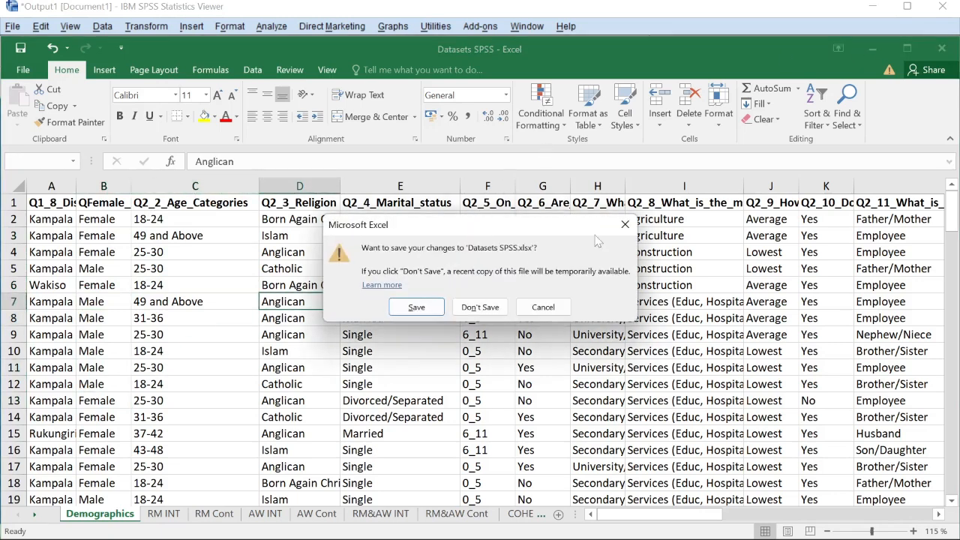
{"action": "left_click", "coordinate": [480, 307]}
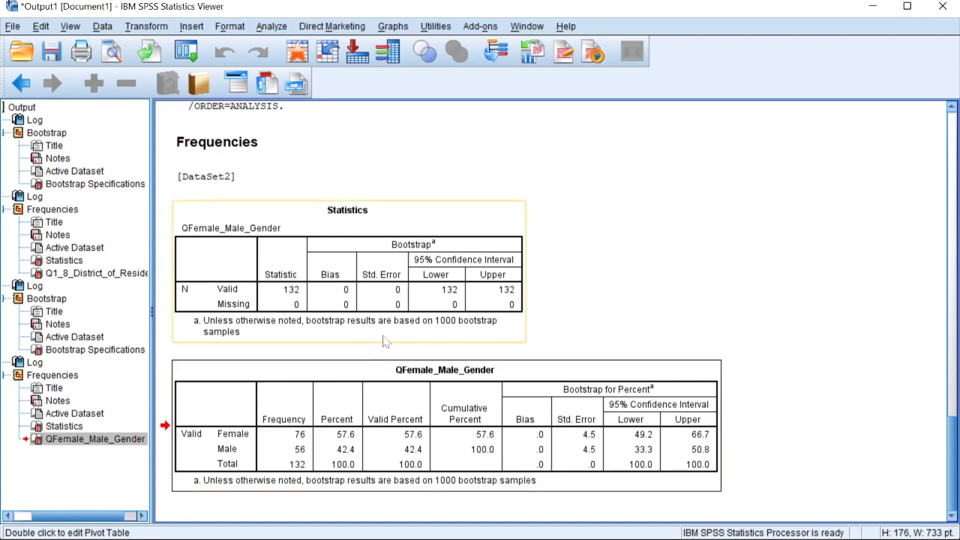
Reopen the frequency analysis and remove QFemale_Male_Gender from the variables being analyzed.
{"action": "mouse_move", "coordinate": [630, 531]}
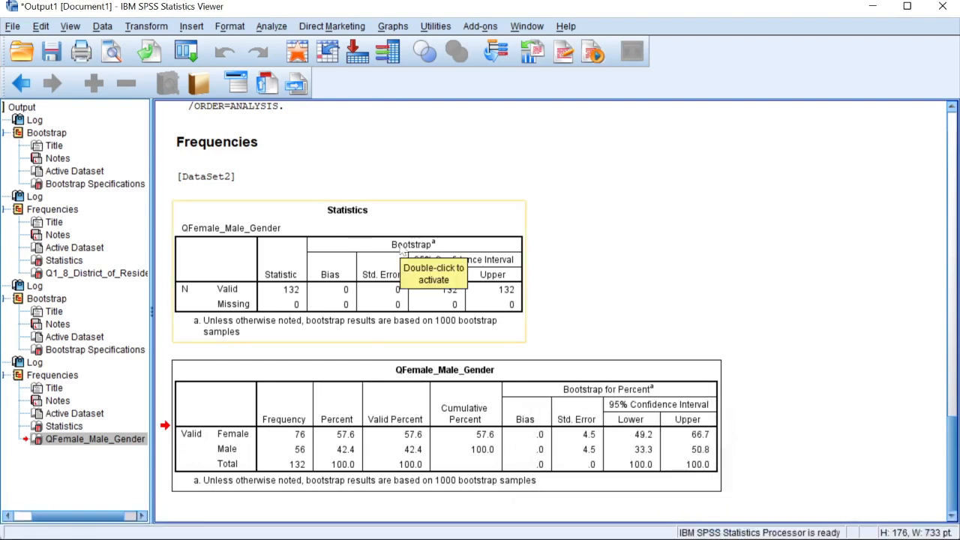
{"action": "left_click", "coordinate": [272, 27]}
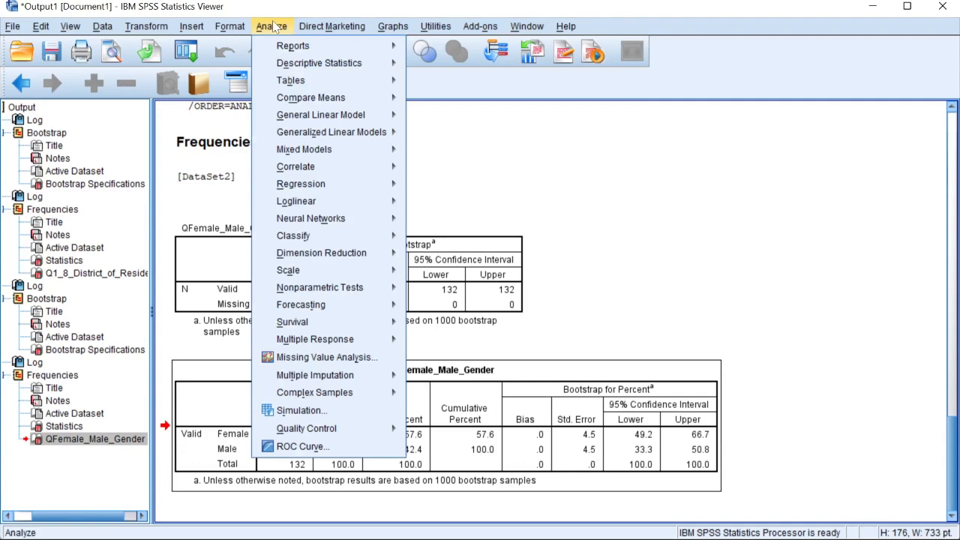
{"action": "mouse_move", "coordinate": [321, 69]}
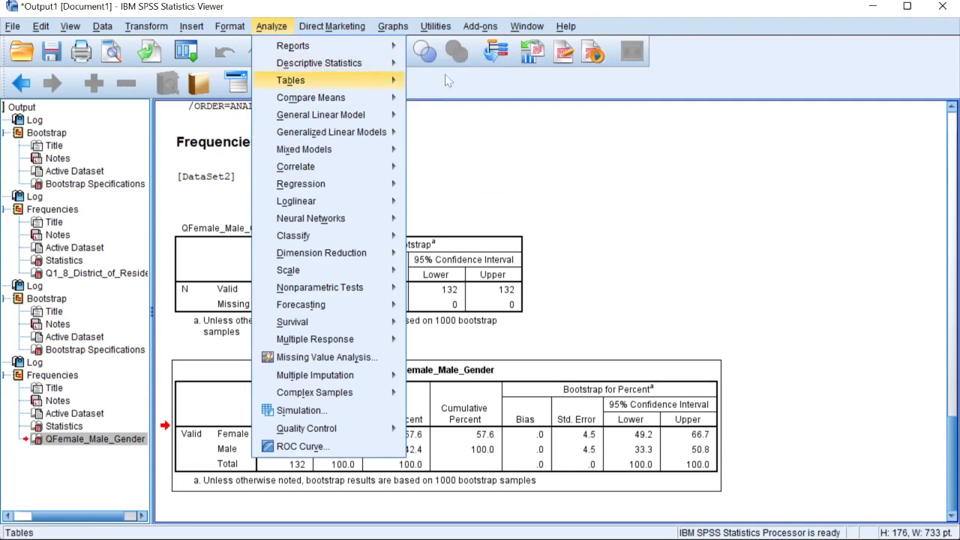
{"action": "left_click", "coordinate": [442, 66]}
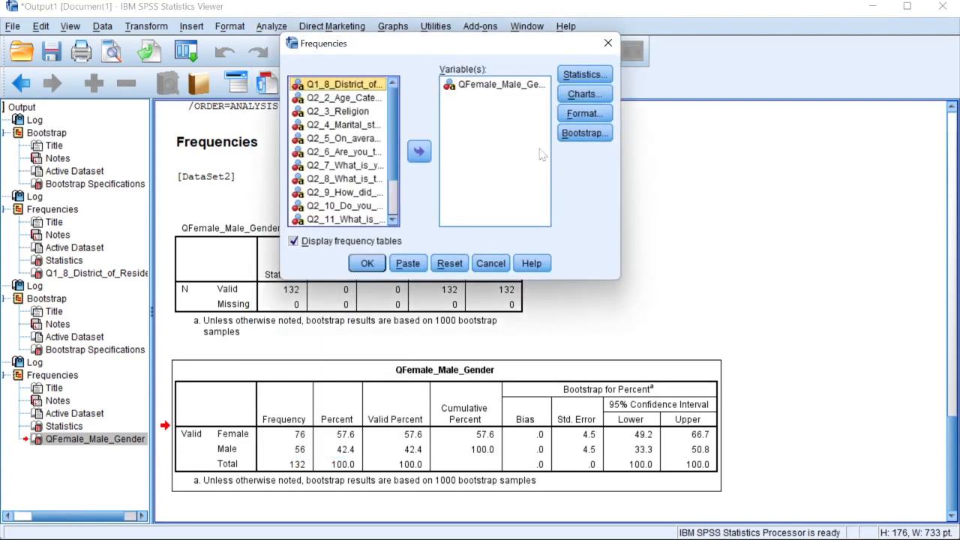
{"action": "double_click", "coordinate": [491, 84]}
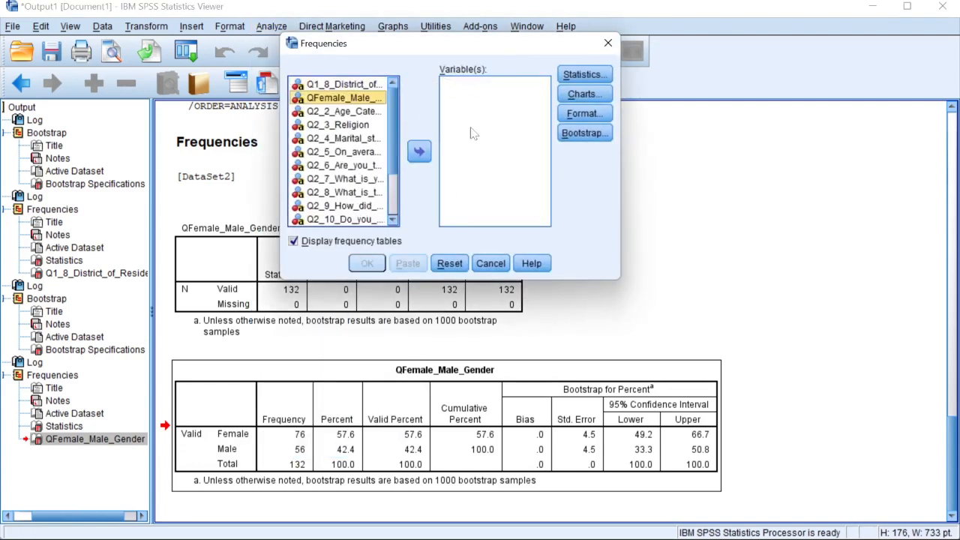
Try adding all variables except OutcomeofInterest to the frequency analysis at once, and return them to the source list.
{"action": "left_click", "coordinate": [335, 85]}
{"action": "left_click_drag", "start_coordinate": [341, 108], "coordinate": [355, 153]}
{"action": "left_click", "coordinate": [339, 85]}
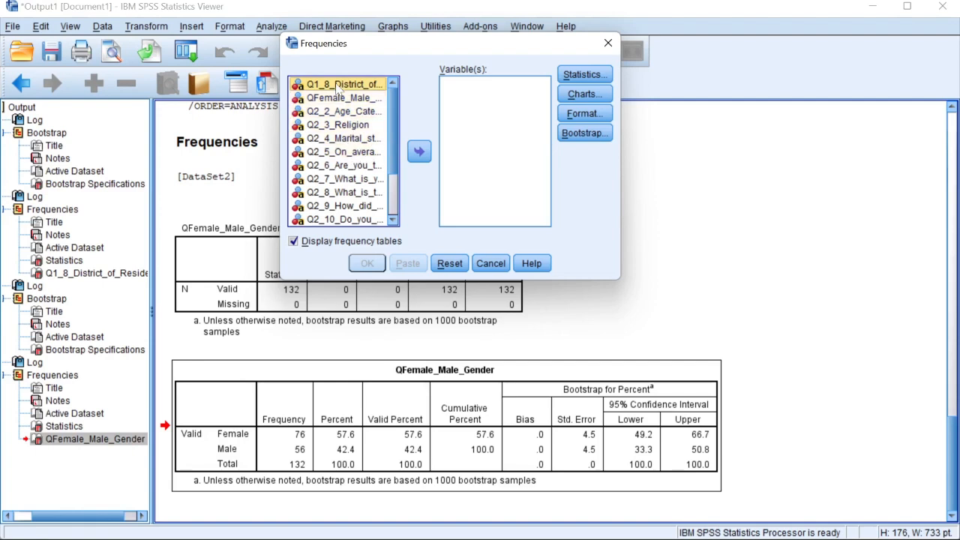
{"action": "left_click", "coordinate": [336, 99], "text": "shift"}
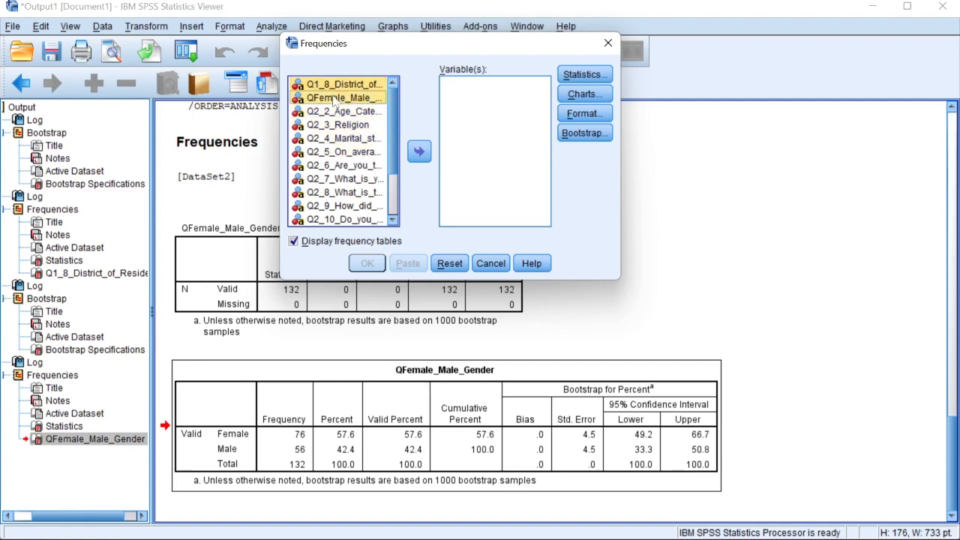
{"action": "left_click_drag", "start_coordinate": [321, 117], "coordinate": [331, 227]}
{"action": "key", "text": "ctrl+Down"}
{"action": "key", "text": "ctrl+Down"}
{"action": "key", "text": "ctrl+Down"}
{"action": "key", "text": "ctrl+Down"}
{"action": "key", "text": "ctrl+Down"}
{"action": "left_click_drag", "start_coordinate": [341, 171], "coordinate": [333, 209]}
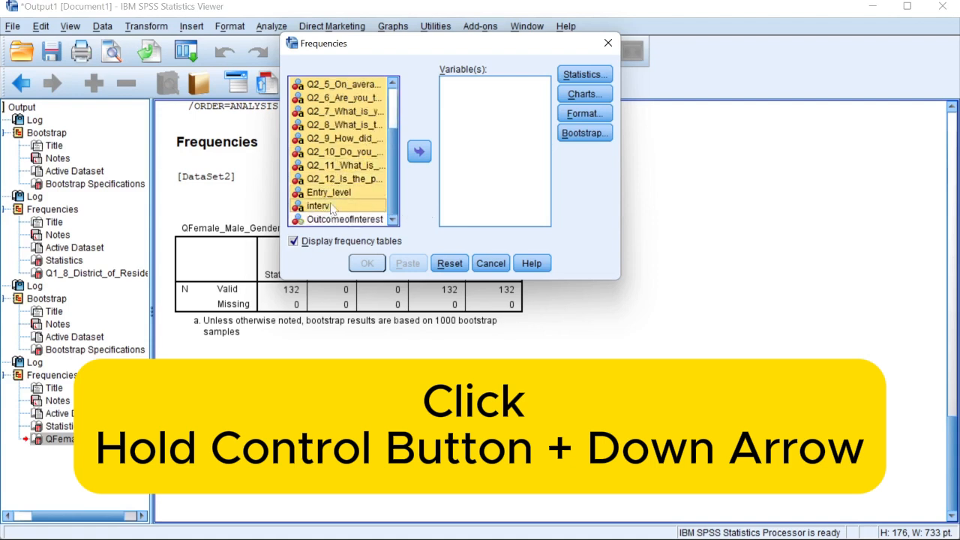
{"action": "left_click", "coordinate": [419, 152]}
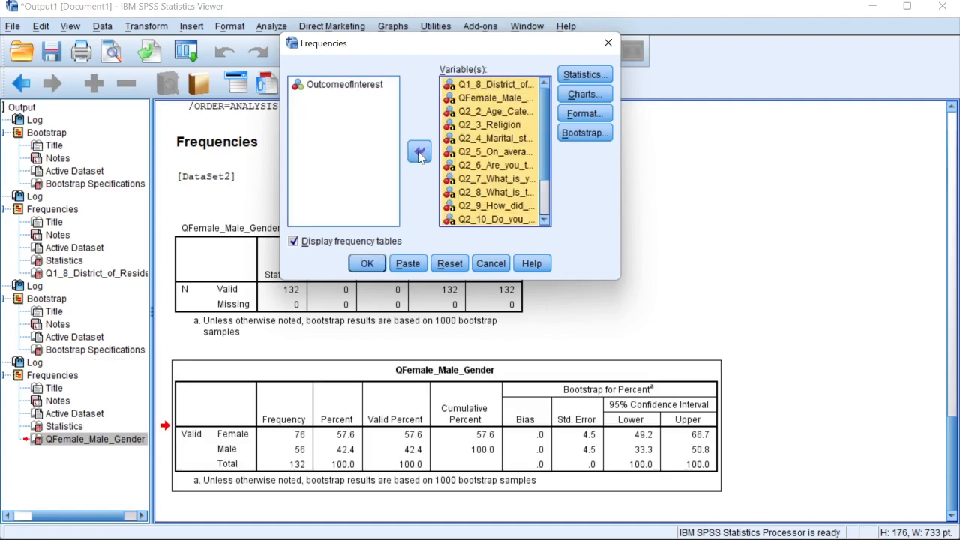
{"action": "left_click", "coordinate": [419, 153]}
{"action": "left_click", "coordinate": [371, 138]}
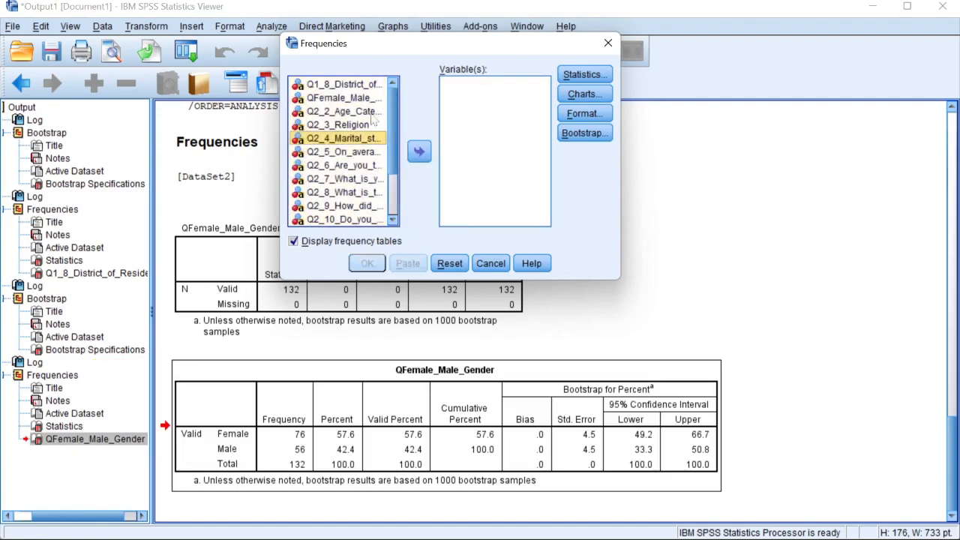
Try adding the full range of variables from Q1_8_District_of_Residence to OutcomeofInterest to the frequency analysis, and return them to the source list.
{"action": "left_click", "coordinate": [347, 86]}
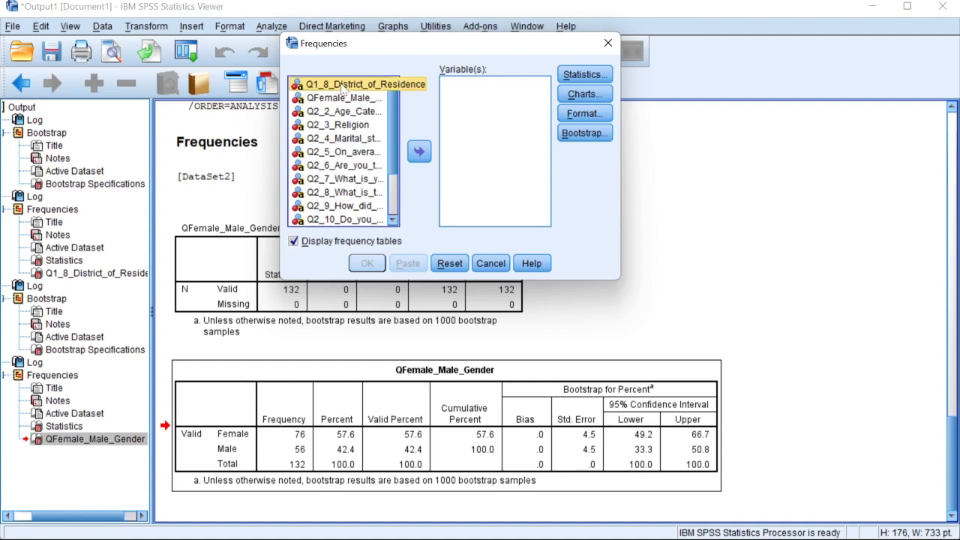
{"action": "key", "text": "shift+Down"}
{"action": "key", "text": "shift+Down"}
{"action": "key", "text": "shift+Down"}
{"action": "key", "text": "shift+Down"}
{"action": "key", "text": "shift+Down"}
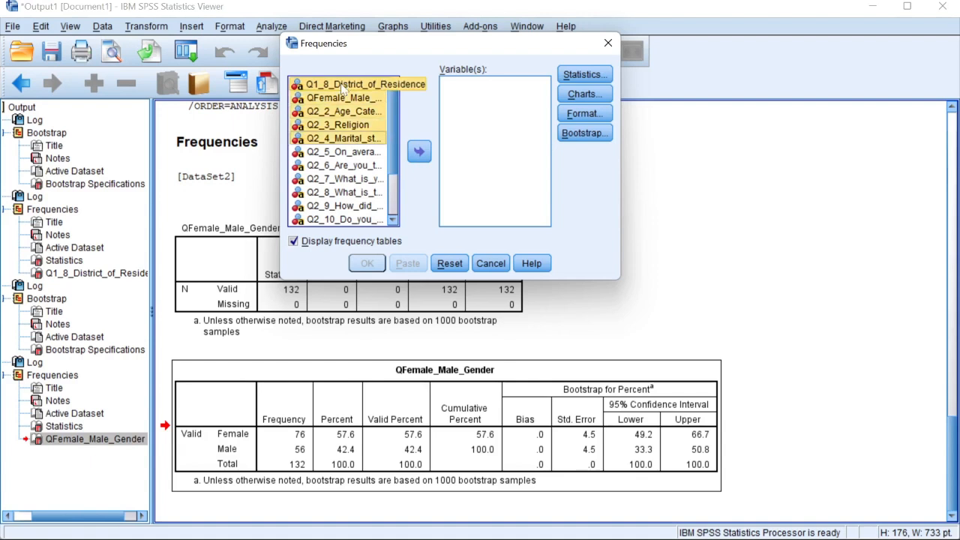
{"action": "key", "text": "shift+Down"}
{"action": "key", "text": "shift+Down"}
{"action": "key", "text": "shift+Down"}
{"action": "key", "text": "shift+Down"}
{"action": "key", "text": "shift+Down"}
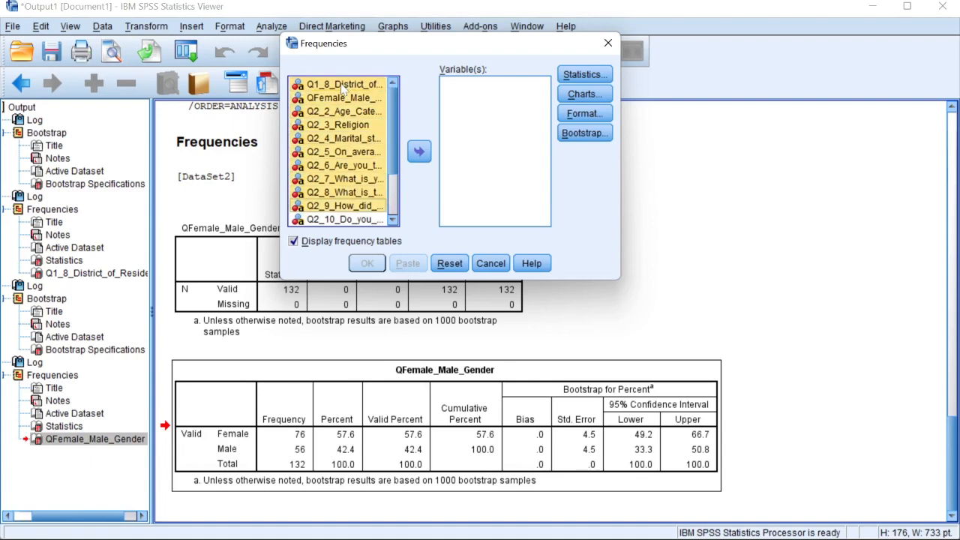
{"action": "key", "text": "shift+Down"}
{"action": "key", "text": "shift+Down"}
{"action": "key", "text": "shift+Down"}
{"action": "key", "text": "shift+Down"}
{"action": "key", "text": "shift+Down"}
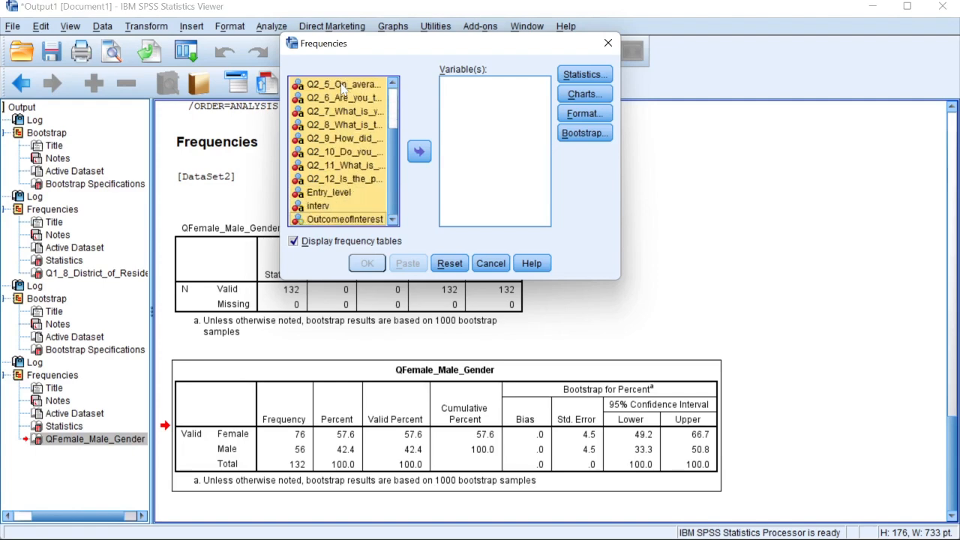
{"action": "left_click", "coordinate": [420, 151]}
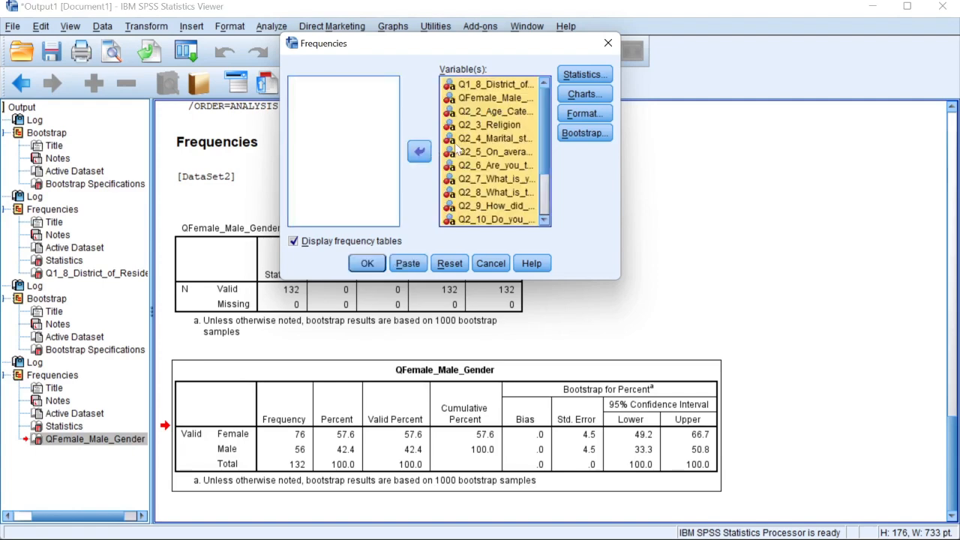
{"action": "left_click", "coordinate": [420, 151]}
Try selecting all source variables in one go for the frequency analysis, and move them back out.
{"action": "left_click", "coordinate": [347, 142]}
{"action": "key", "text": "ctrl+a"}
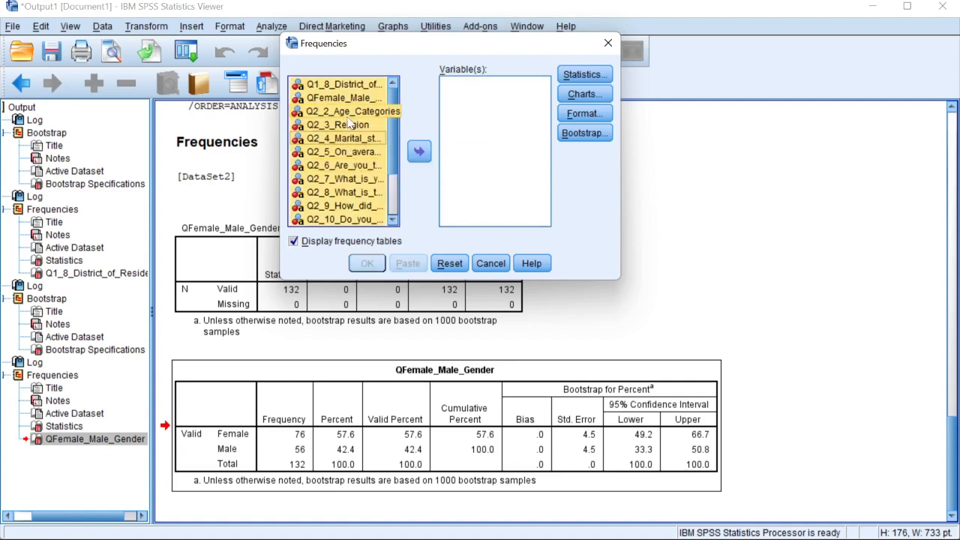
{"action": "left_click", "coordinate": [418, 153]}
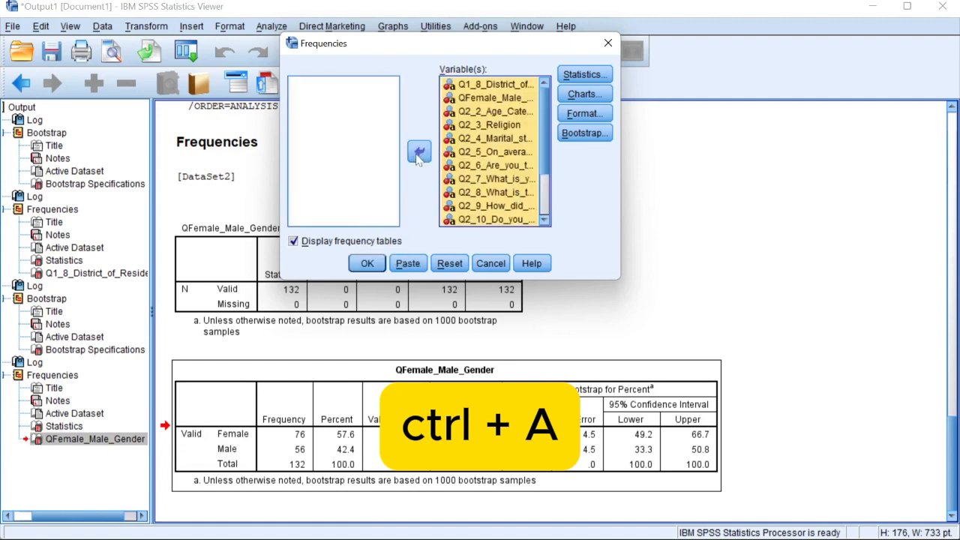
{"action": "left_click", "coordinate": [418, 153]}
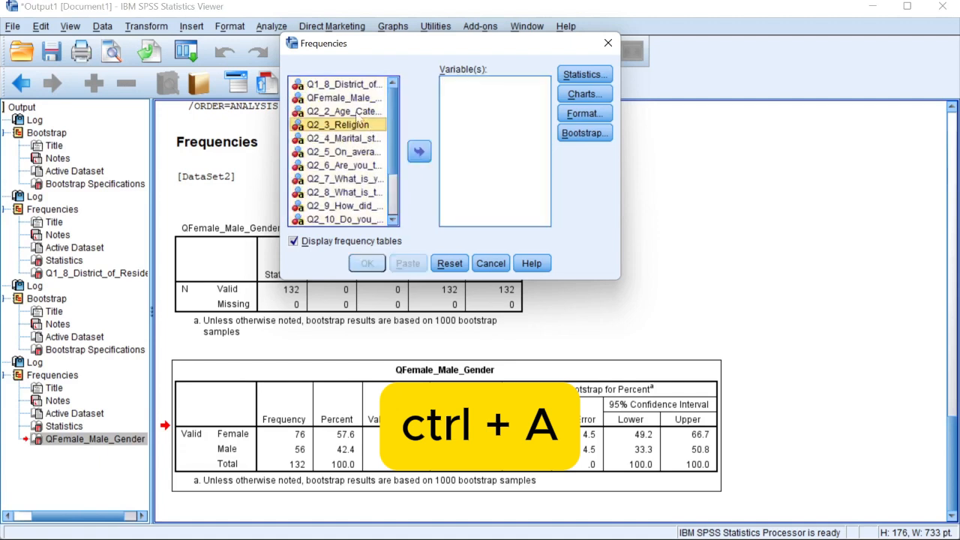
Add Q1_8_District_of_Residence, QFemale_Male_Gender, Q2_2_Age_Categories, Q2_3_Religion and Q2_4_Marital_status one by one to the frequency analysis.
{"action": "left_click", "coordinate": [341, 86]}
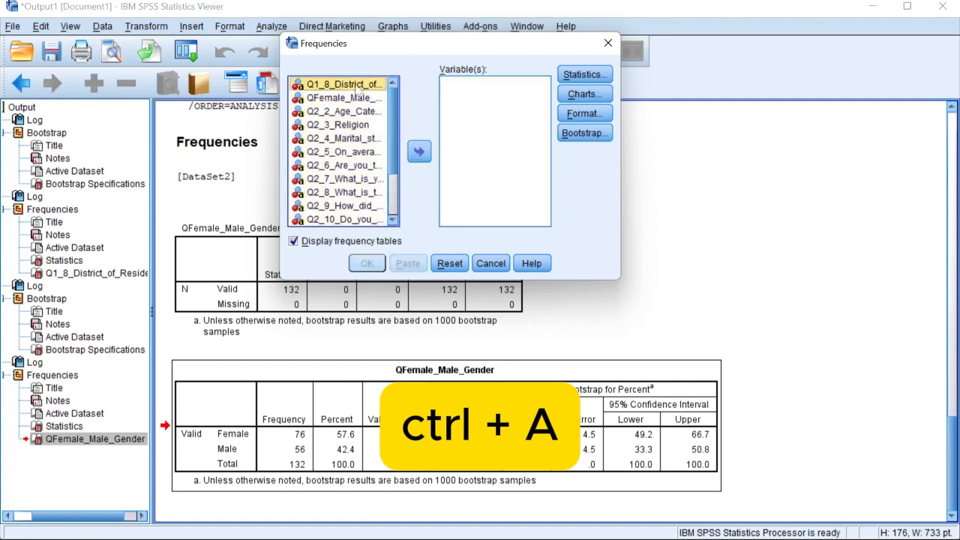
{"action": "left_click", "coordinate": [420, 153]}
{"action": "left_click", "coordinate": [346, 85]}
{"action": "left_click", "coordinate": [420, 151]}
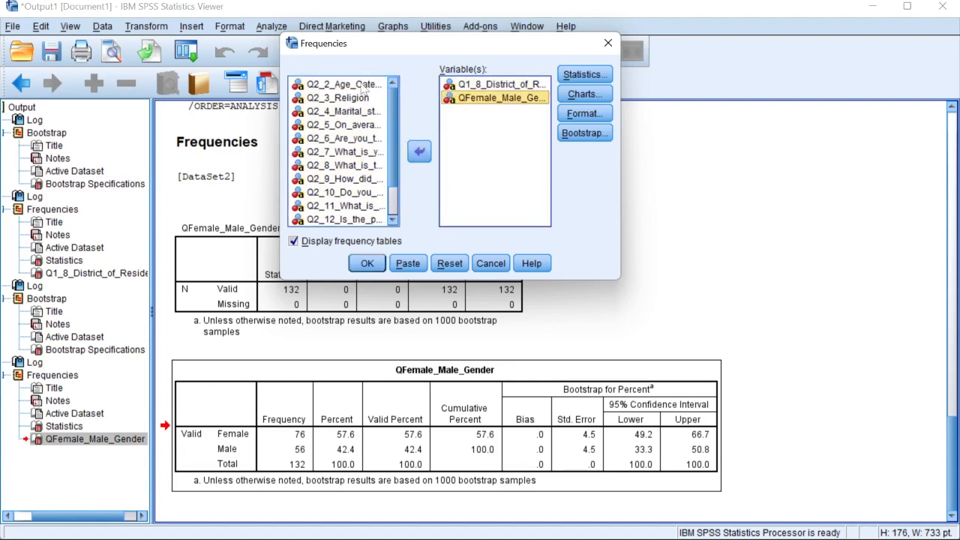
{"action": "left_click", "coordinate": [347, 86]}
{"action": "left_click", "coordinate": [419, 151]}
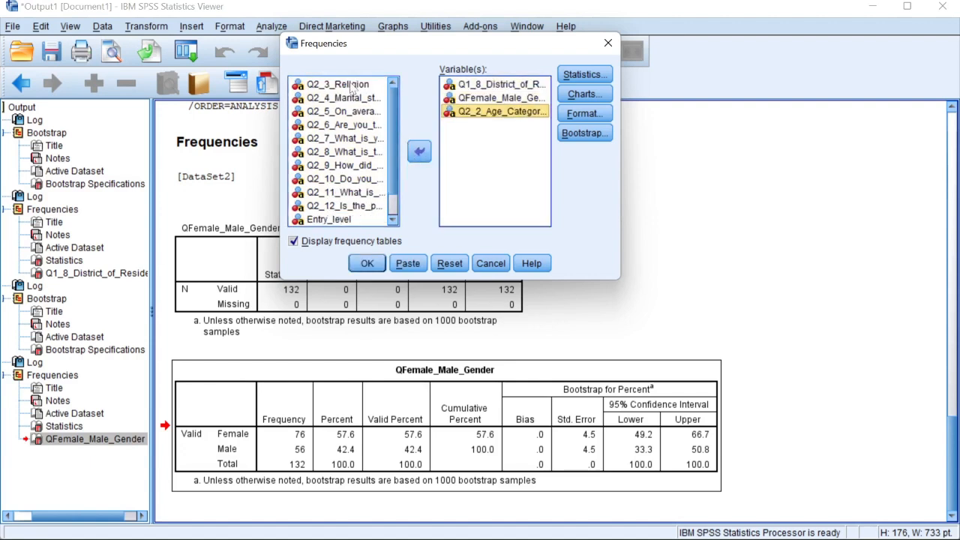
{"action": "left_click", "coordinate": [420, 152]}
{"action": "left_click", "coordinate": [348, 85]}
{"action": "left_click", "coordinate": [420, 151]}
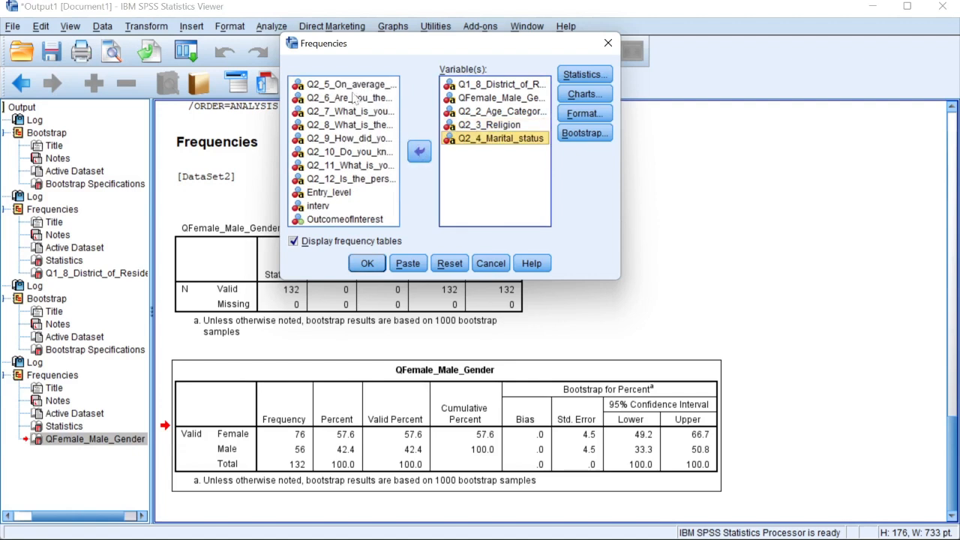
Add the Q2_6 household head, Q2_8 household income and Q2_11 generational trauma variables, and run the frequency analysis.
{"action": "left_click", "coordinate": [363, 98]}
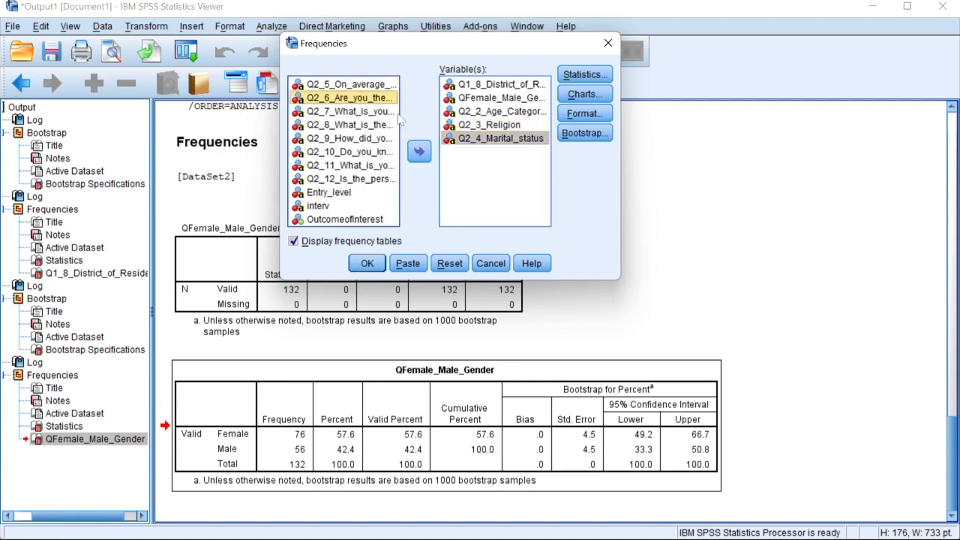
{"action": "left_click", "coordinate": [418, 151]}
{"action": "left_click", "coordinate": [342, 112]}
{"action": "left_click", "coordinate": [418, 152]}
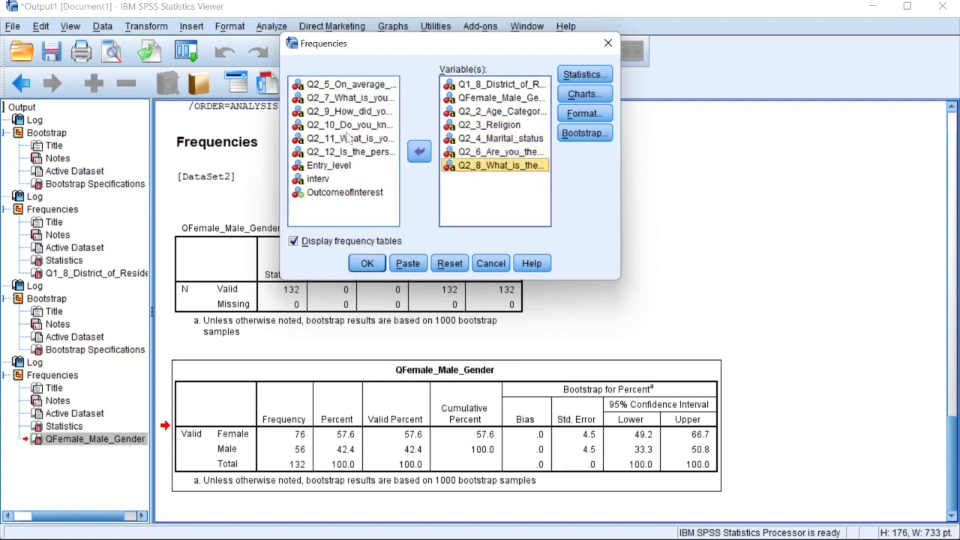
{"action": "left_click", "coordinate": [348, 139]}
{"action": "left_click", "coordinate": [420, 152]}
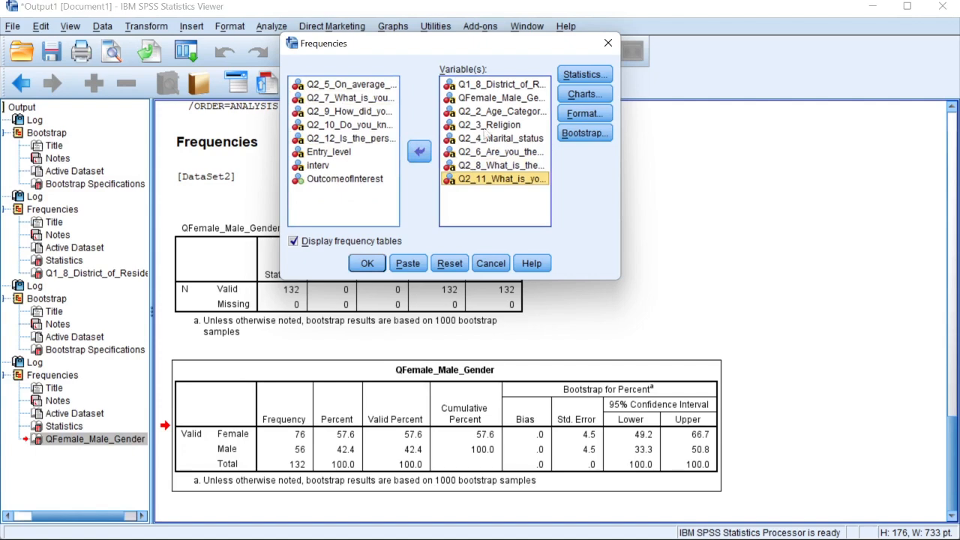
{"action": "left_click", "coordinate": [368, 264]}
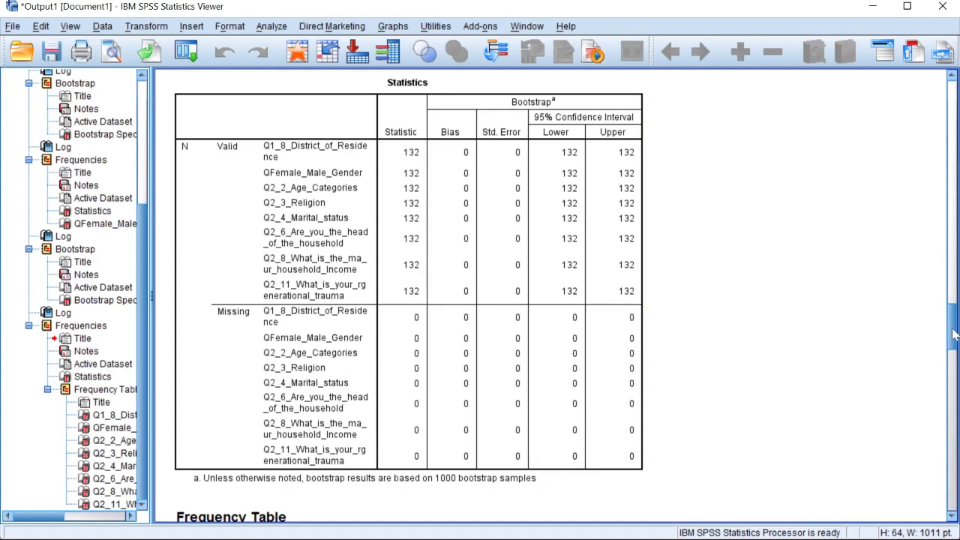
Examine the new frequency tables in order, from district of residence, gender and age through religion and marital status to household head.
{"action": "left_click_drag", "start_coordinate": [954, 335], "coordinate": [952, 375]}
{"action": "left_click", "coordinate": [463, 209]}
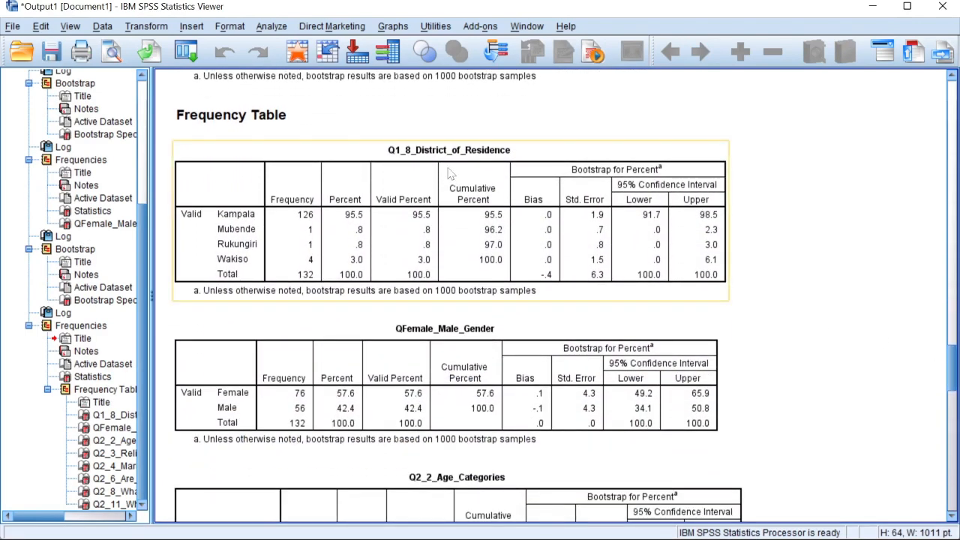
{"action": "left_click", "coordinate": [468, 367]}
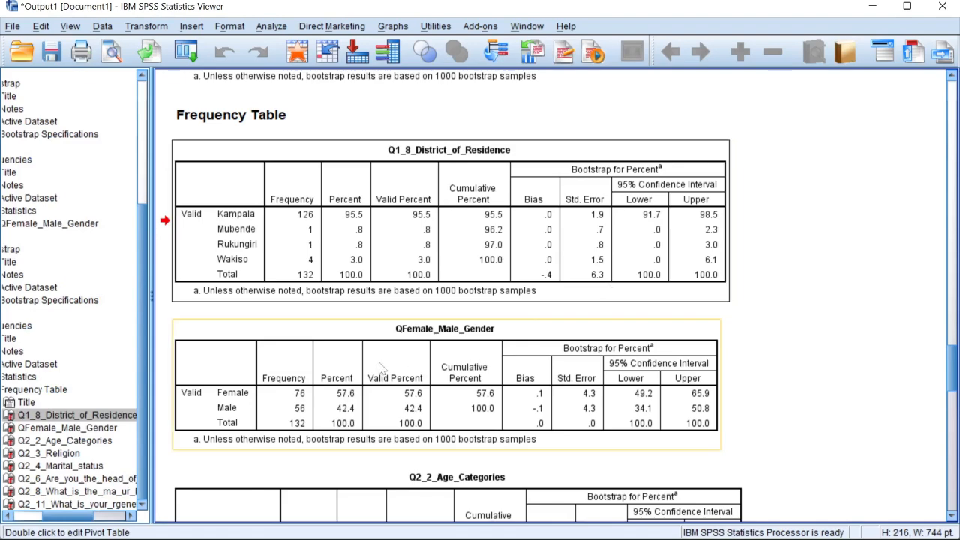
{"action": "scroll", "coordinate": [480, 367], "scroll_direction": "down", "scroll_amount": 3}
{"action": "scroll", "coordinate": [480, 365], "scroll_direction": "down", "scroll_amount": 2}
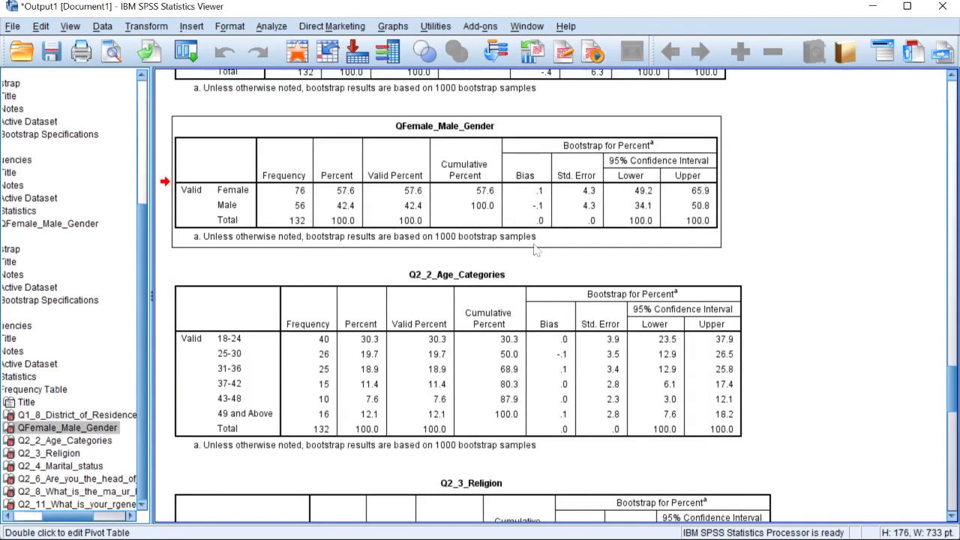
{"action": "left_click", "coordinate": [423, 339]}
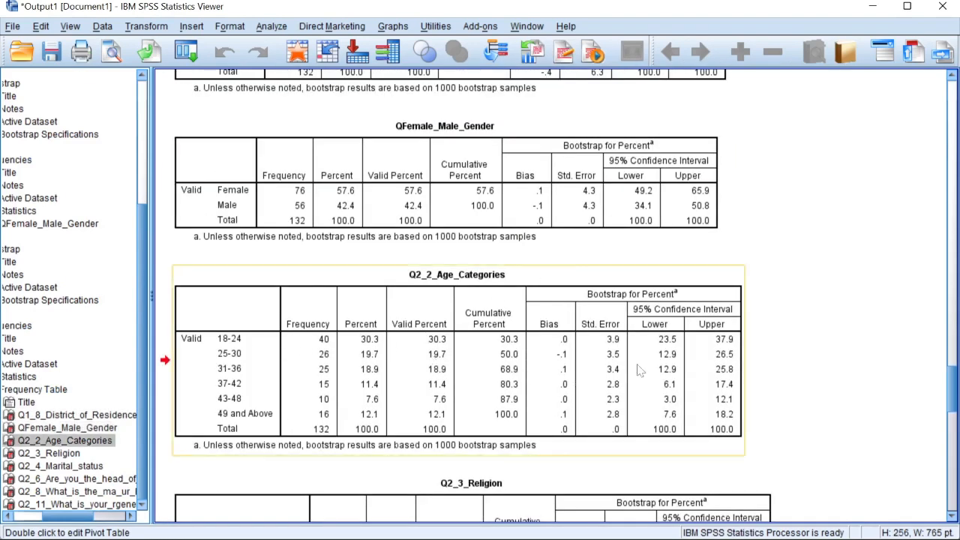
{"action": "scroll", "coordinate": [443, 386], "scroll_direction": "down", "scroll_amount": 6}
{"action": "left_click", "coordinate": [446, 387]}
{"action": "scroll", "coordinate": [448, 397], "scroll_direction": "down", "scroll_amount": 5}
{"action": "left_click", "coordinate": [448, 414]}
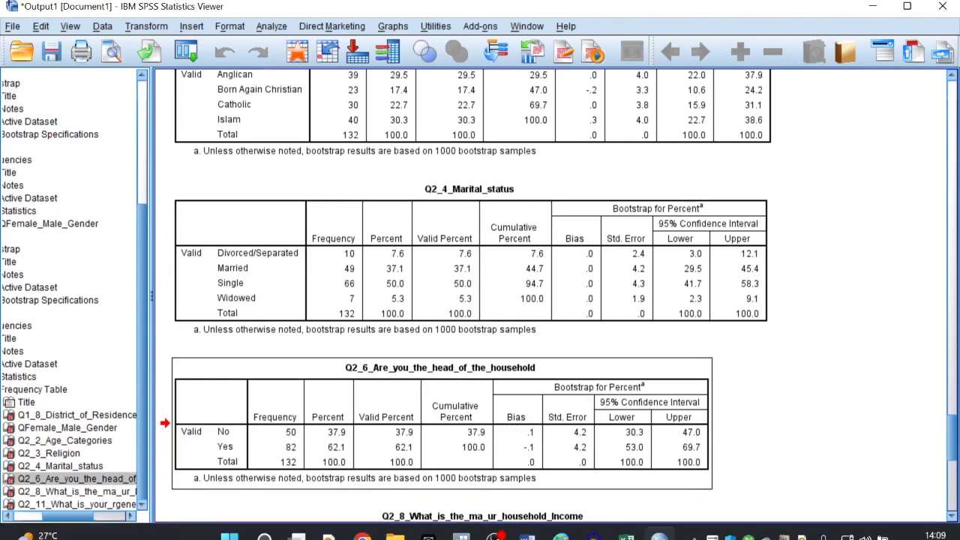
Switch to the Project Write Up document in Word and review the frequencies and percentages in its demographic characteristics table.
{"action": "left_click", "coordinate": [527, 537]}
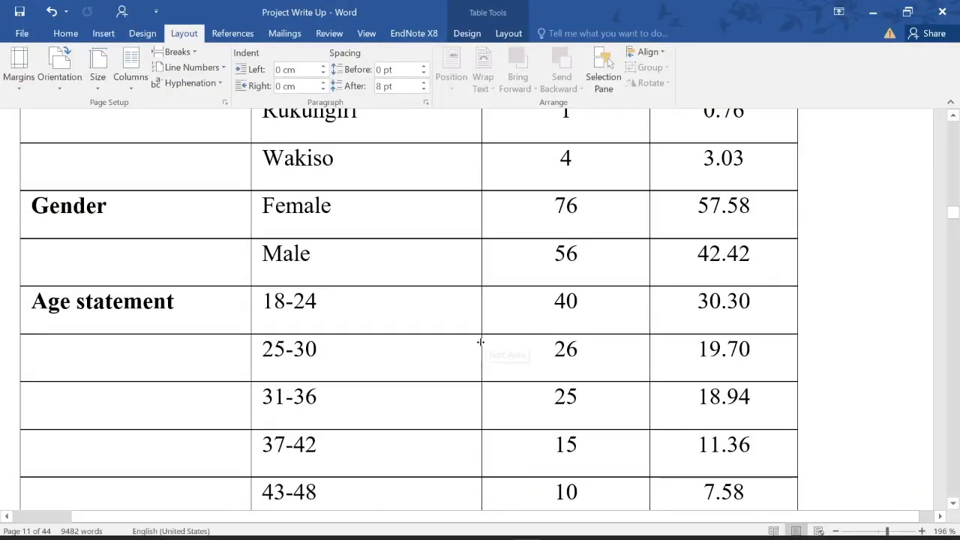
{"action": "left_click", "coordinate": [484, 342]}
{"action": "scroll", "coordinate": [530, 247], "scroll_direction": "up", "scroll_amount": 3}
{"action": "left_click", "coordinate": [427, 241]}
{"action": "scroll", "coordinate": [427, 241], "scroll_direction": "down", "scroll_amount": 5}
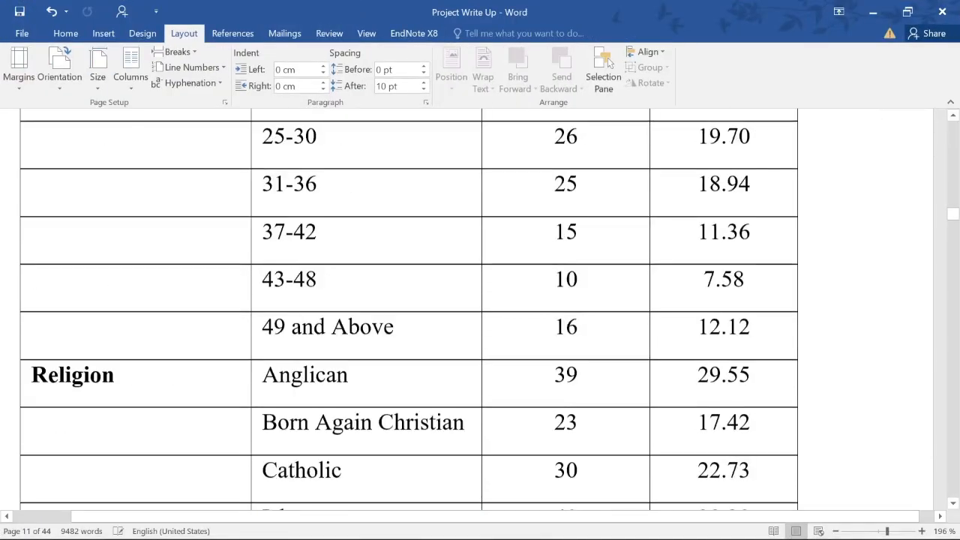
{"action": "scroll", "coordinate": [353, 315], "scroll_direction": "down", "scroll_amount": 15}
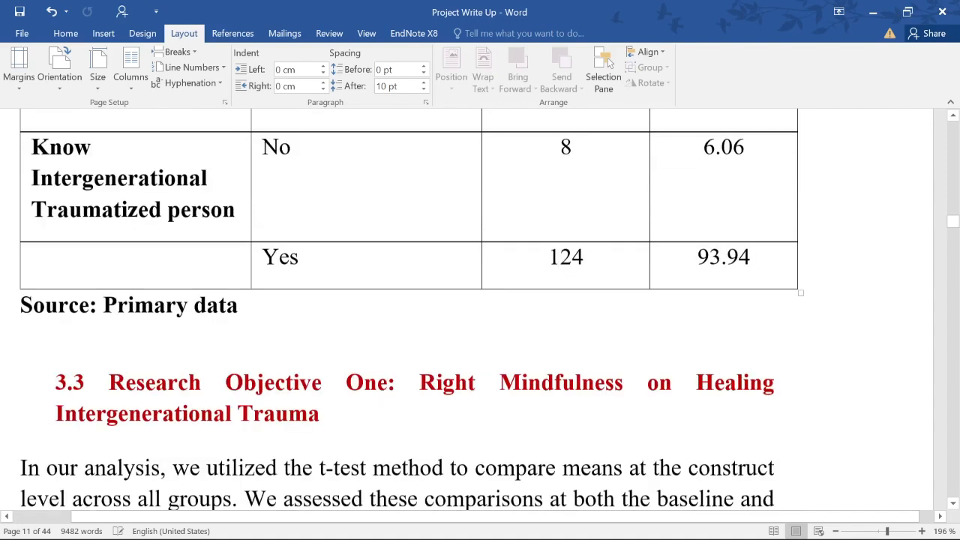
{"action": "scroll", "coordinate": [609, 63], "scroll_direction": "up", "scroll_amount": 15}
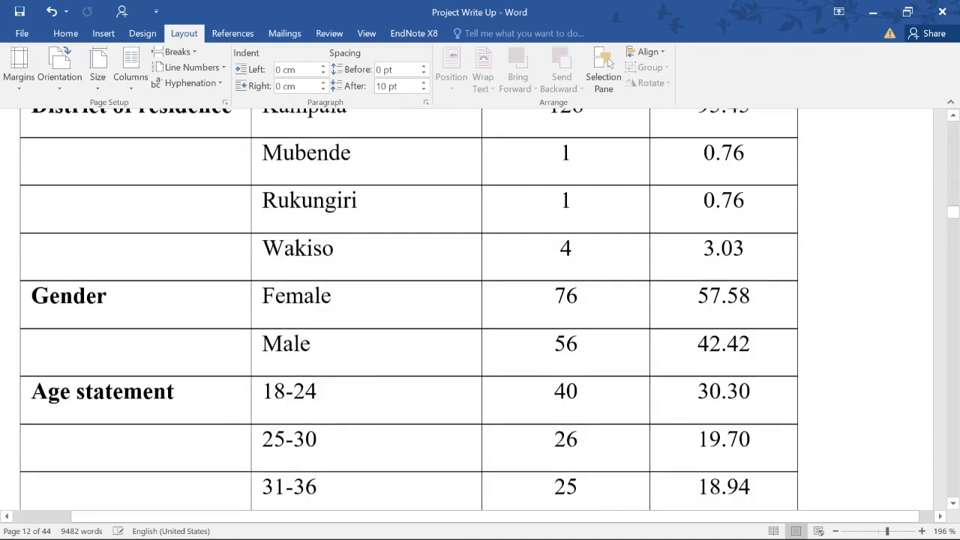
{"action": "scroll", "coordinate": [355, 318], "scroll_direction": "down", "scroll_amount": 10}
{"action": "scroll", "coordinate": [356, 318], "scroll_direction": "up", "scroll_amount": 8}
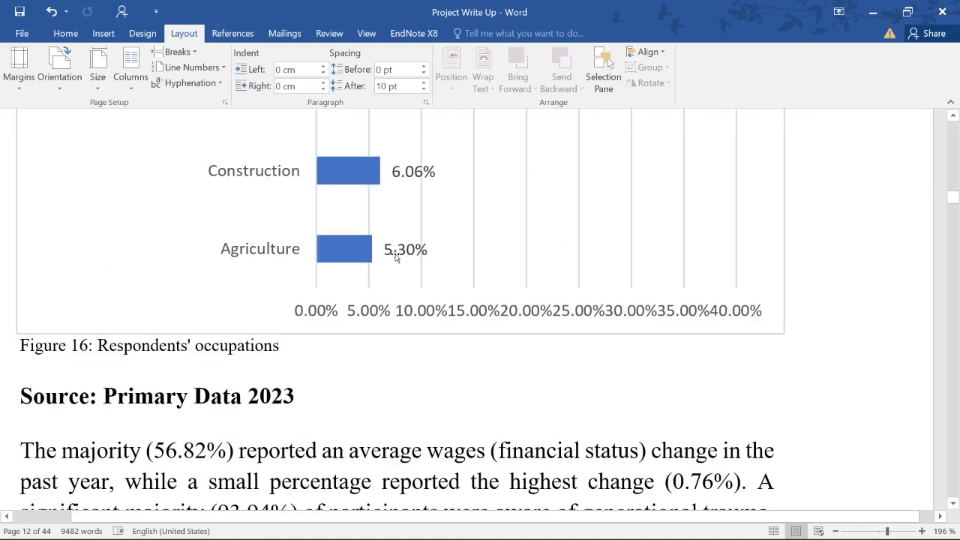
Read the paragraph describing the respondents' district, gender, age and religion, highlighting the percentage identifying as female.
{"action": "scroll", "coordinate": [396, 256], "scroll_direction": "up", "scroll_amount": 6}
{"action": "scroll", "coordinate": [392, 256], "scroll_direction": "up", "scroll_amount": 5}
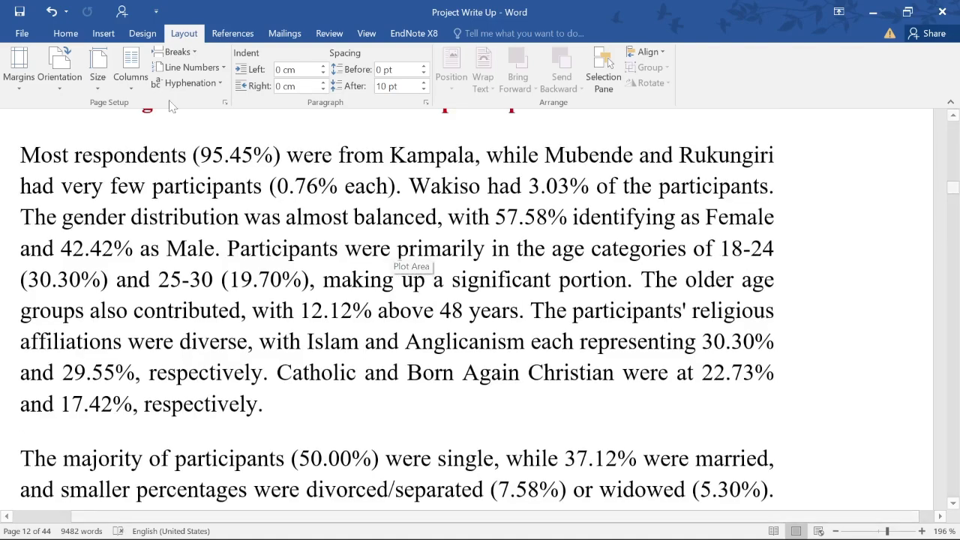
{"action": "left_click", "coordinate": [104, 34]}
{"action": "left_click", "coordinate": [286, 155]}
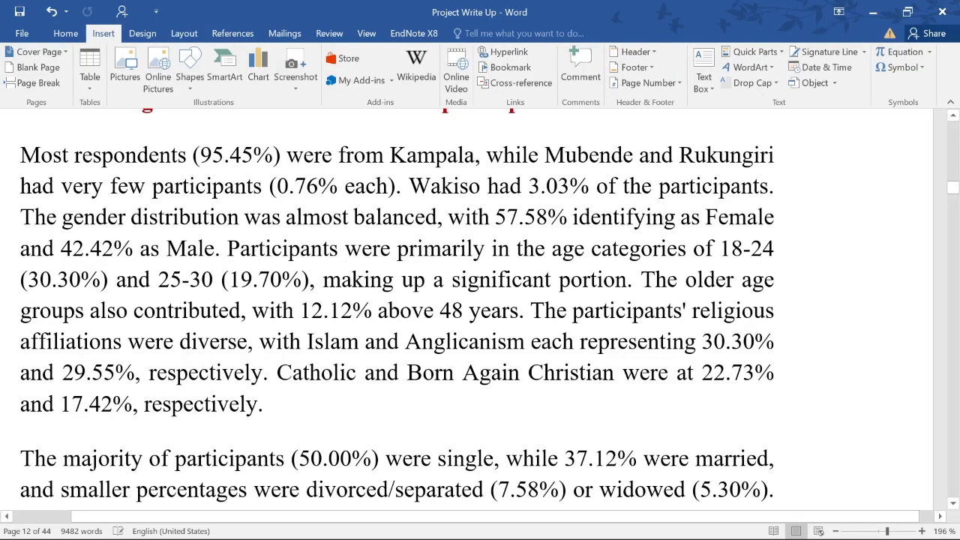
{"action": "left_click_drag", "start_coordinate": [495, 216], "coordinate": [548, 216]}
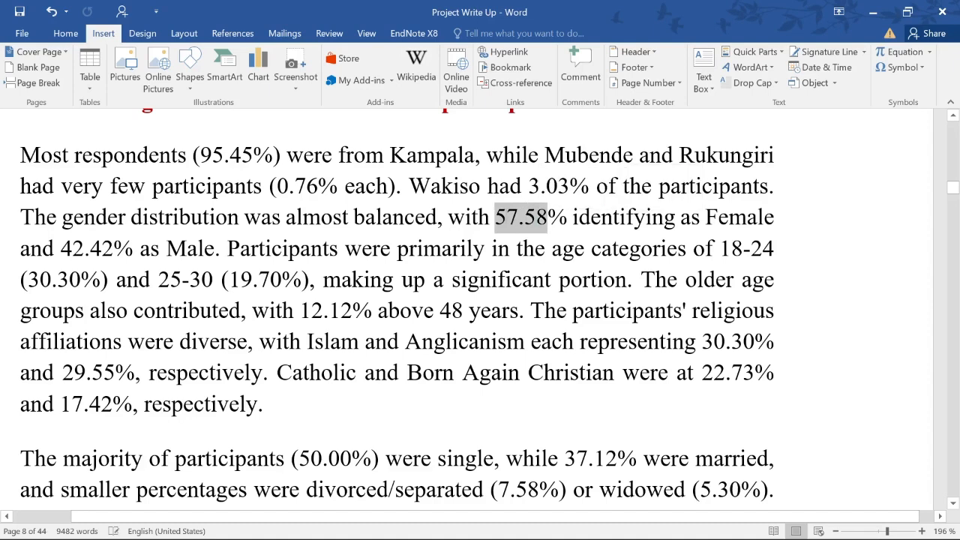
{"action": "left_click", "coordinate": [202, 216]}
Place the Word write-up and the SPSS output side by side, and narrow the output's outline pane to widen the tables.
{"action": "key", "text": "super+Right"}
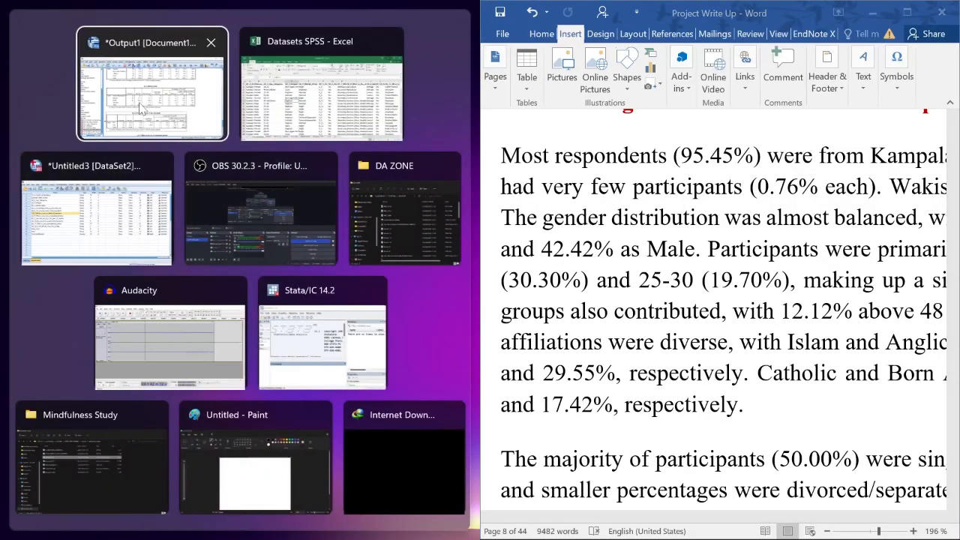
{"action": "left_click", "coordinate": [142, 110]}
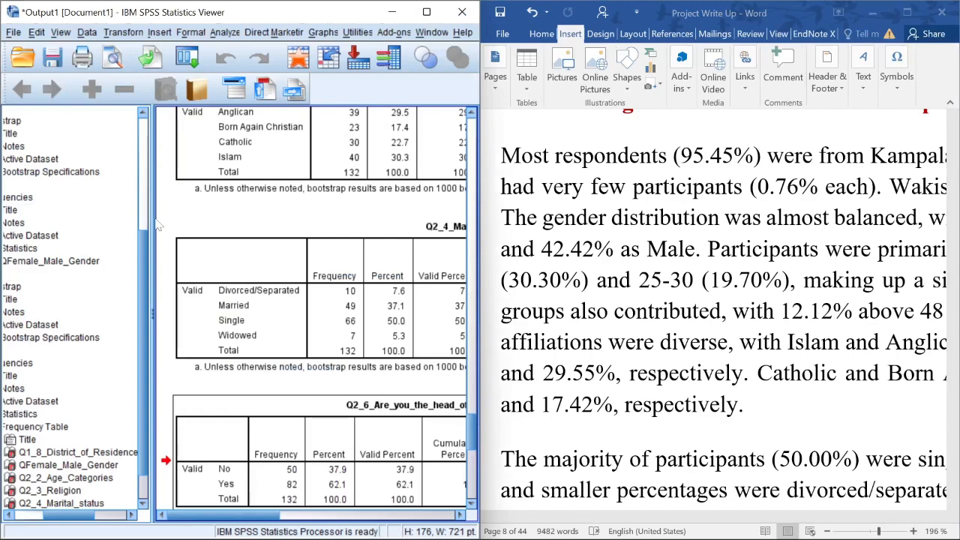
{"action": "left_click_drag", "start_coordinate": [151, 217], "coordinate": [24, 222]}
Compare the age and religion frequency tables with the percentages in the write-up's Background Characteristics section.
{"action": "scroll", "coordinate": [370, 300], "scroll_direction": "up", "scroll_amount": 3}
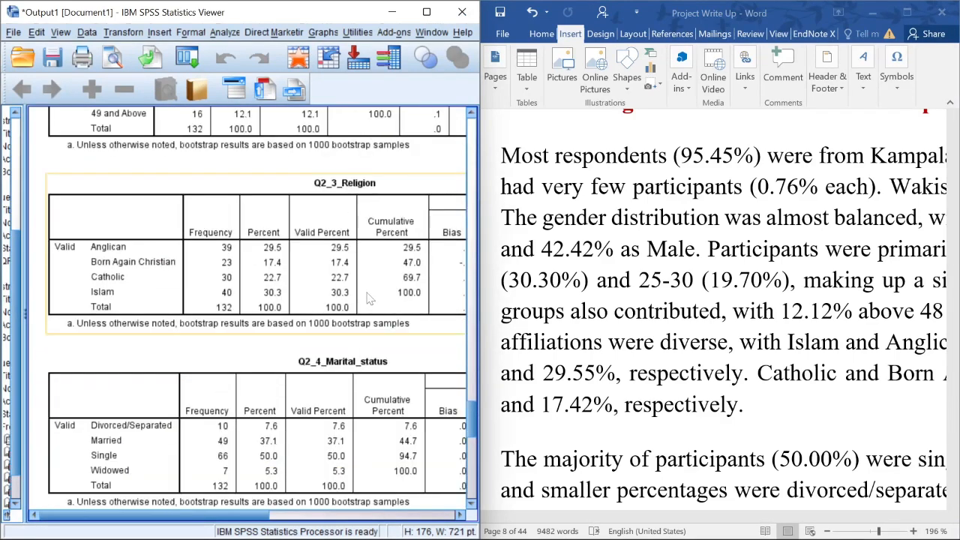
{"action": "scroll", "coordinate": [368, 298], "scroll_direction": "up", "scroll_amount": 3}
{"action": "scroll", "coordinate": [377, 279], "scroll_direction": "down", "scroll_amount": 1}
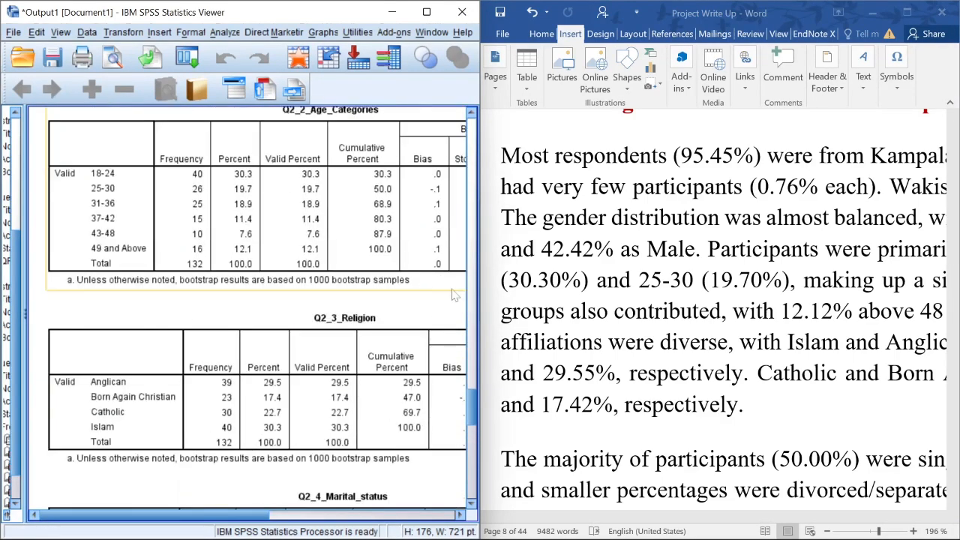
{"action": "left_click", "coordinate": [789, 320]}
{"action": "scroll", "coordinate": [789, 319], "scroll_direction": "down", "scroll_amount": 5}
{"action": "left_click", "coordinate": [199, 398]}
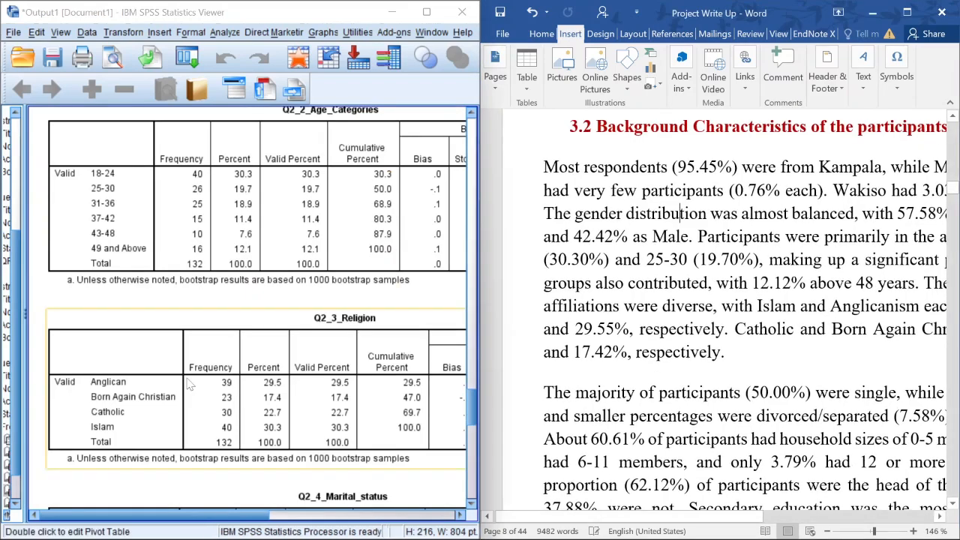
{"action": "left_click", "coordinate": [717, 364]}
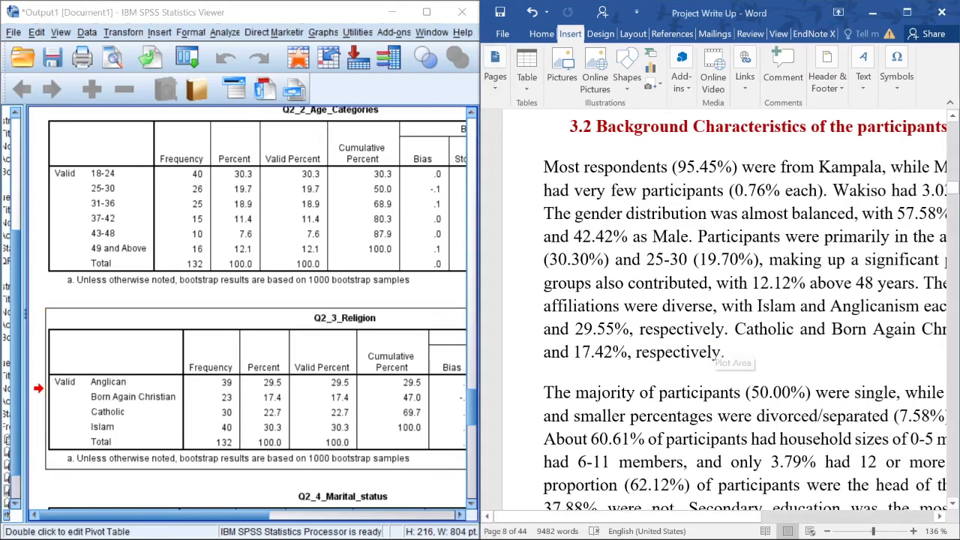
Highlight the write-up's statement on Islam and Anglicanism and compare its percentages with the religion frequency table.
{"action": "scroll", "coordinate": [717, 365], "scroll_direction": "down", "scroll_amount": 3}
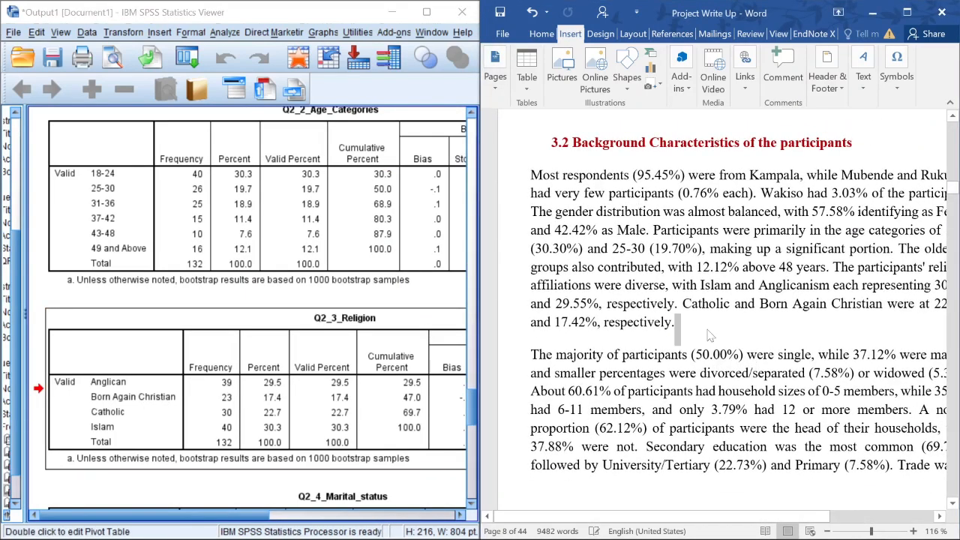
{"action": "scroll", "coordinate": [716, 365], "scroll_direction": "down", "scroll_amount": 2}
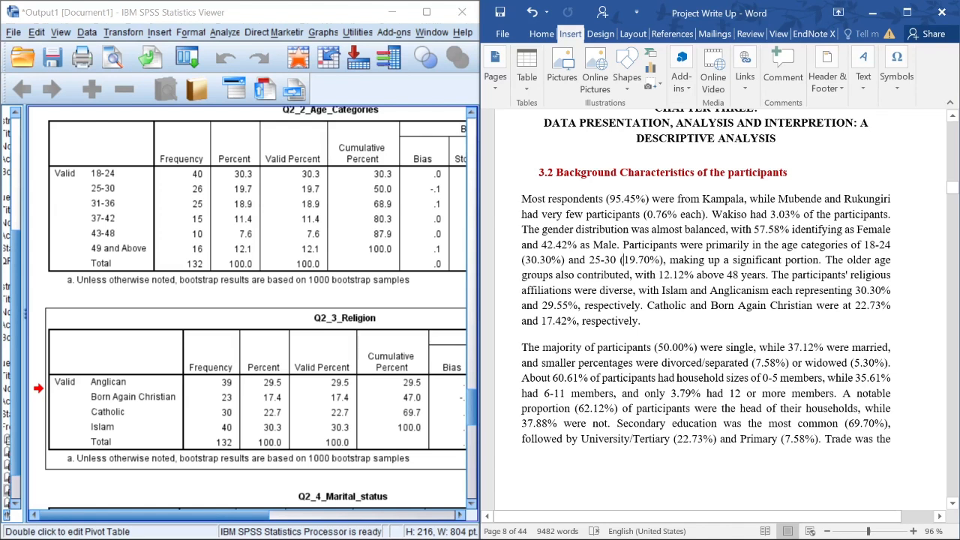
{"action": "left_click_drag", "start_coordinate": [771, 274], "coordinate": [891, 275]}
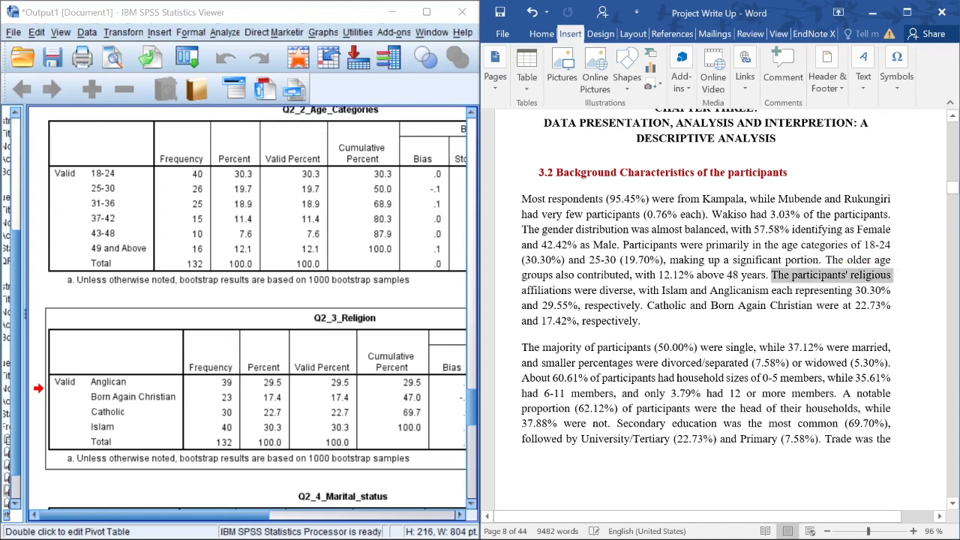
{"action": "left_click_drag", "start_coordinate": [638, 290], "coordinate": [868, 290]}
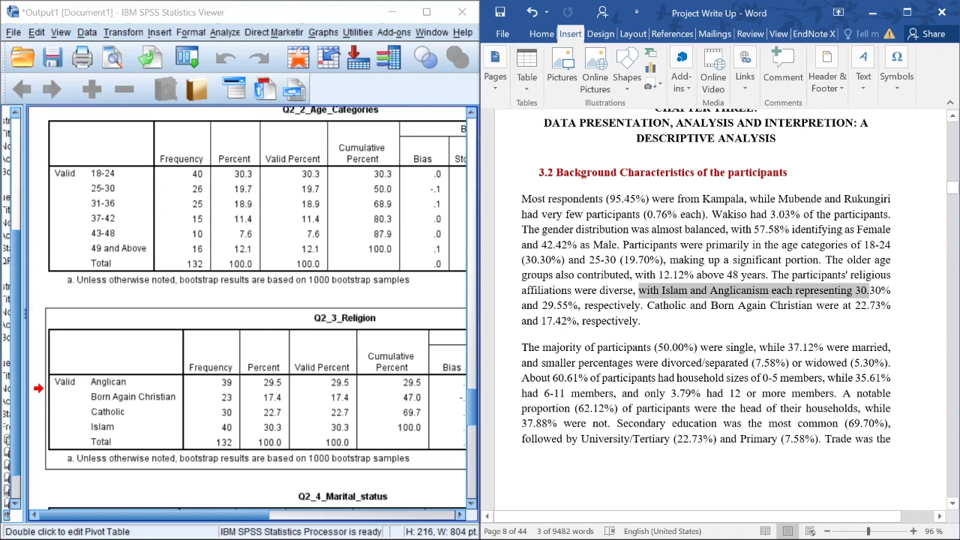
{"action": "left_click", "coordinate": [557, 306]}
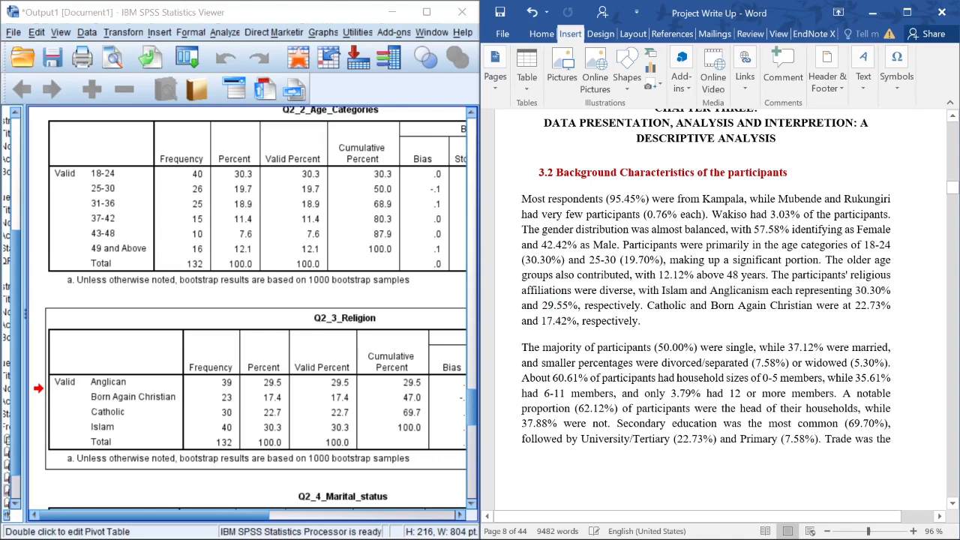
{"action": "left_click_drag", "start_coordinate": [663, 290], "coordinate": [768, 290]}
{"action": "left_click", "coordinate": [105, 424]}
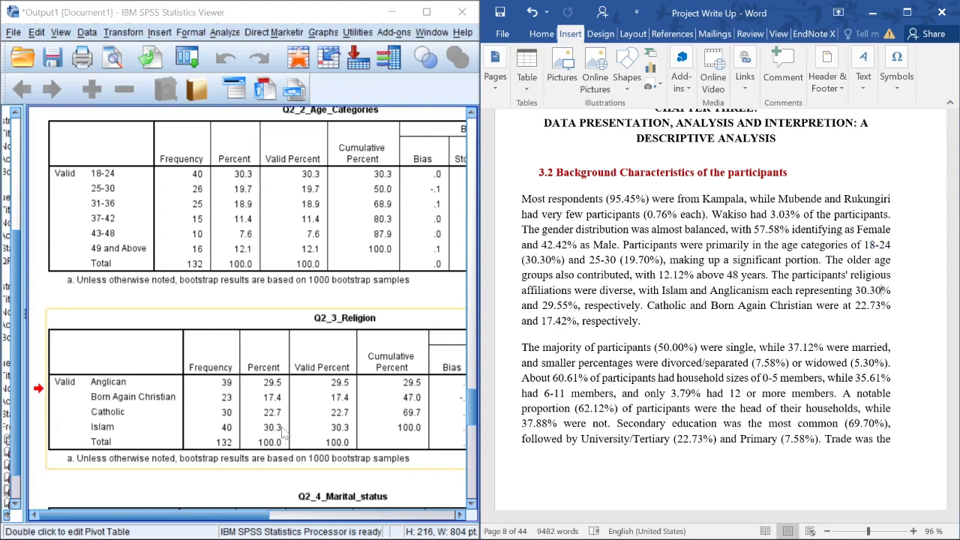
Highlight the Catholic and Born Again Christian statement in the write-up and check its Catholic percentage against the religion frequency table.
{"action": "left_click", "coordinate": [611, 378]}
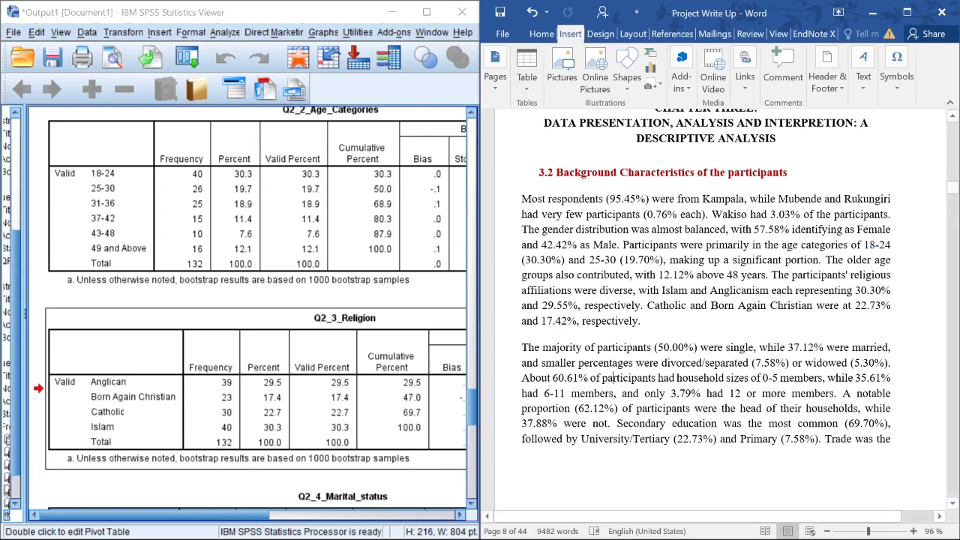
{"action": "left_click_drag", "start_coordinate": [647, 305], "coordinate": [841, 305]}
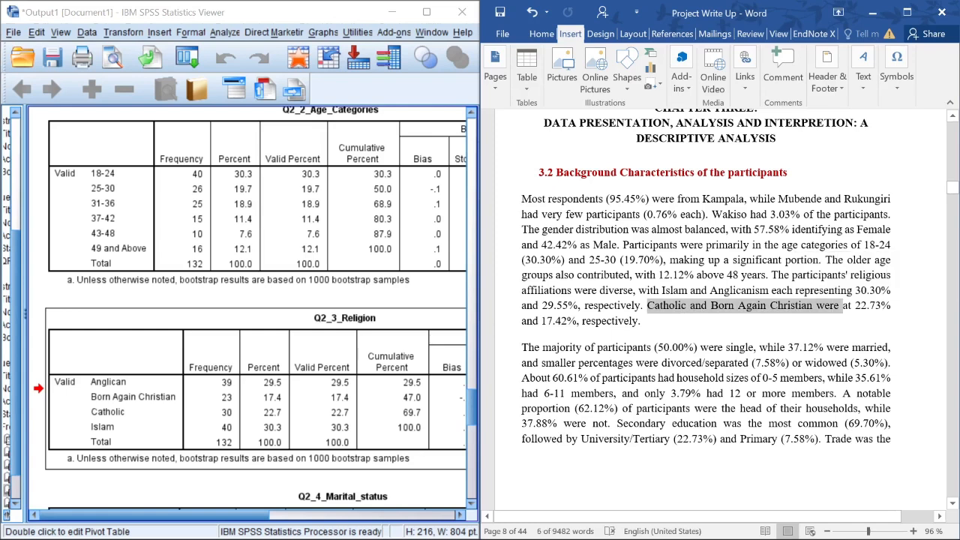
{"action": "left_click", "coordinate": [651, 305]}
{"action": "double_click", "coordinate": [868, 305]}
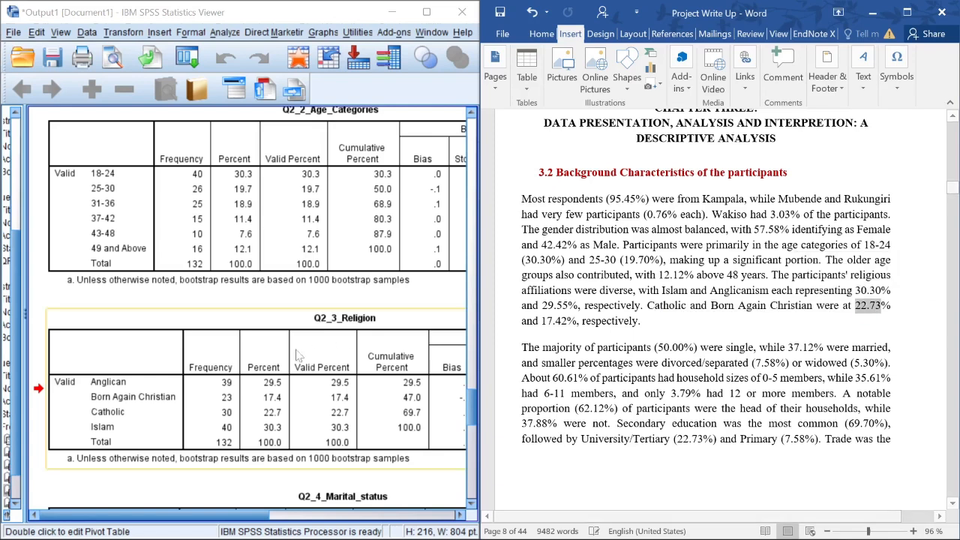
{"action": "left_click", "coordinate": [249, 387]}
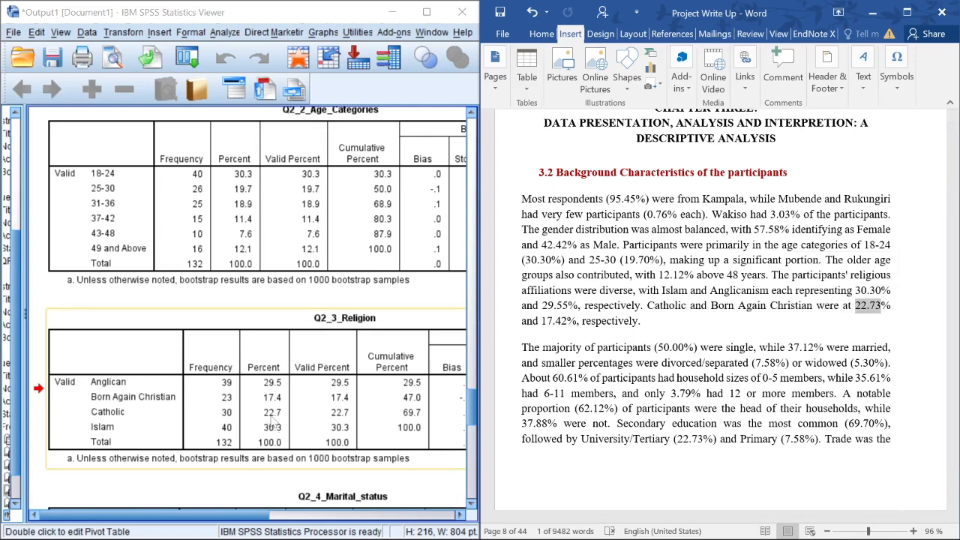
{"action": "left_click", "coordinate": [271, 417]}
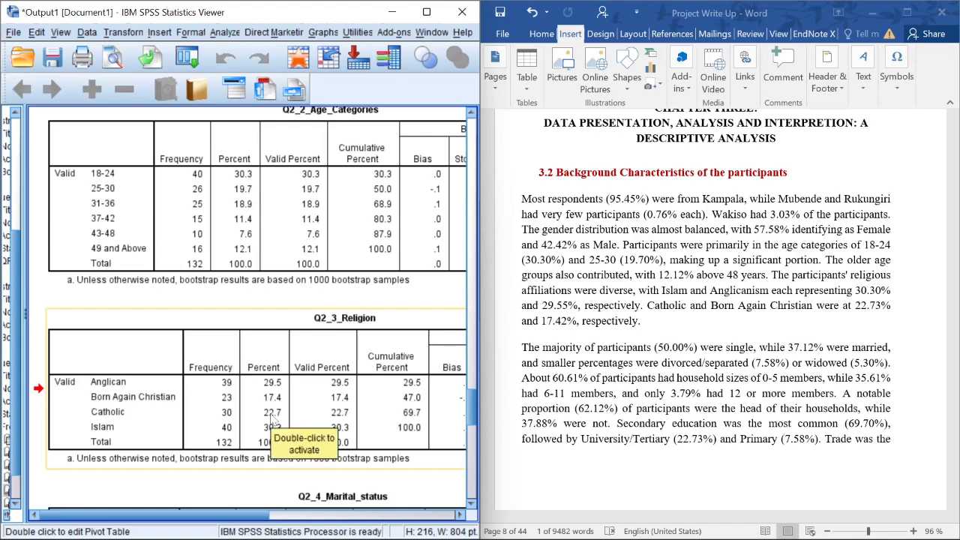
Look through the frequency tables in the SPSS output to find the marital status table, keeping the write-up's marital status paragraph in view.
{"action": "scroll", "coordinate": [274, 418], "scroll_direction": "down", "scroll_amount": 12}
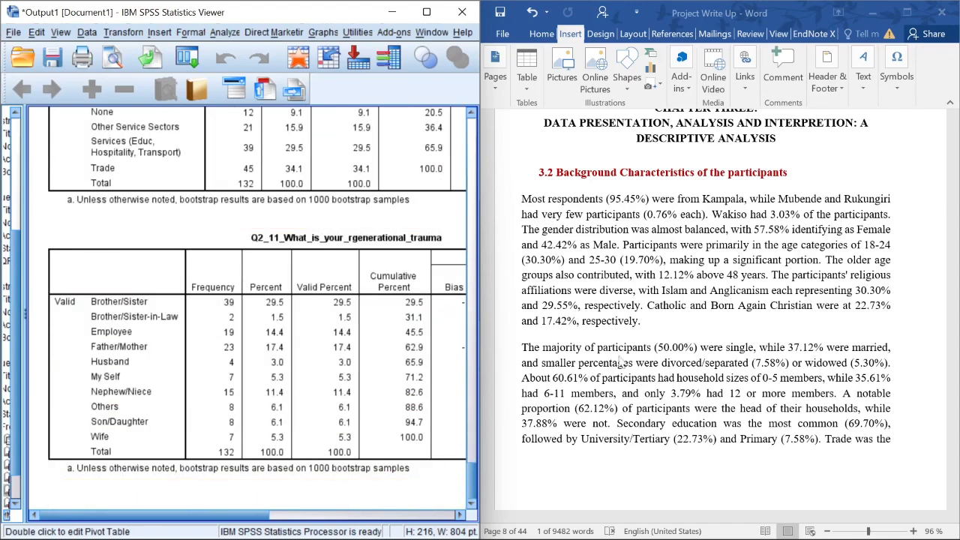
{"action": "left_click", "coordinate": [687, 340]}
{"action": "scroll", "coordinate": [687, 340], "scroll_direction": "down", "scroll_amount": 2}
{"action": "scroll", "coordinate": [338, 324], "scroll_direction": "up", "scroll_amount": 15}
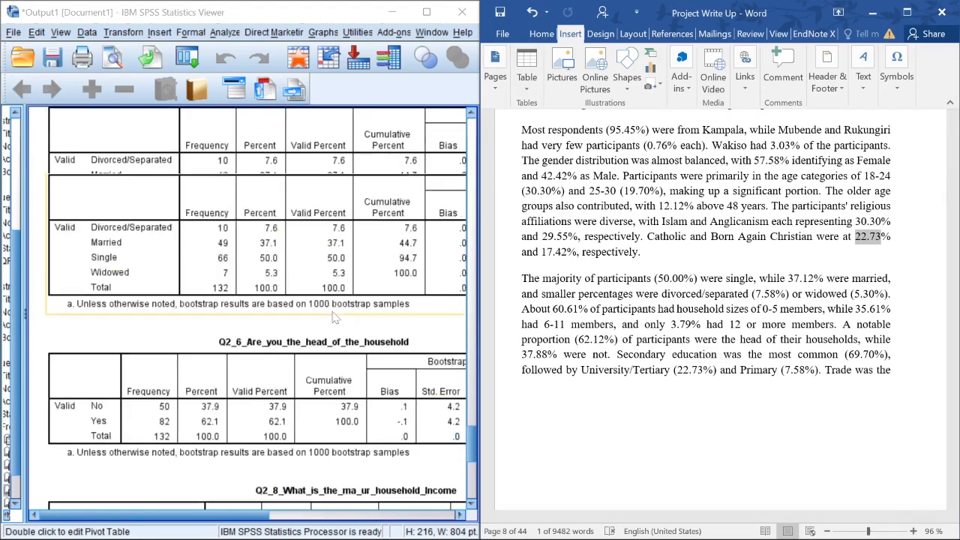
{"action": "scroll", "coordinate": [338, 324], "scroll_direction": "down", "scroll_amount": 5}
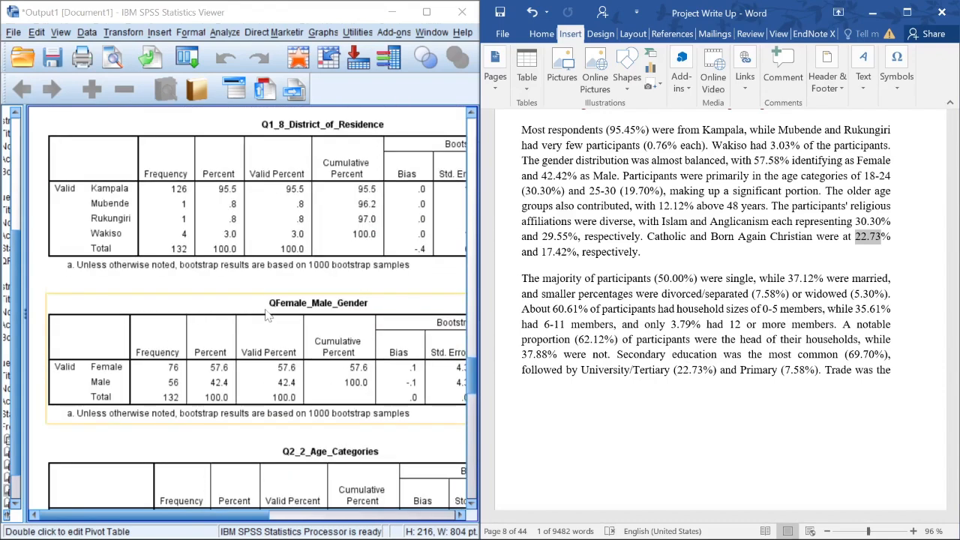
{"action": "scroll", "coordinate": [206, 352], "scroll_direction": "down", "scroll_amount": 5}
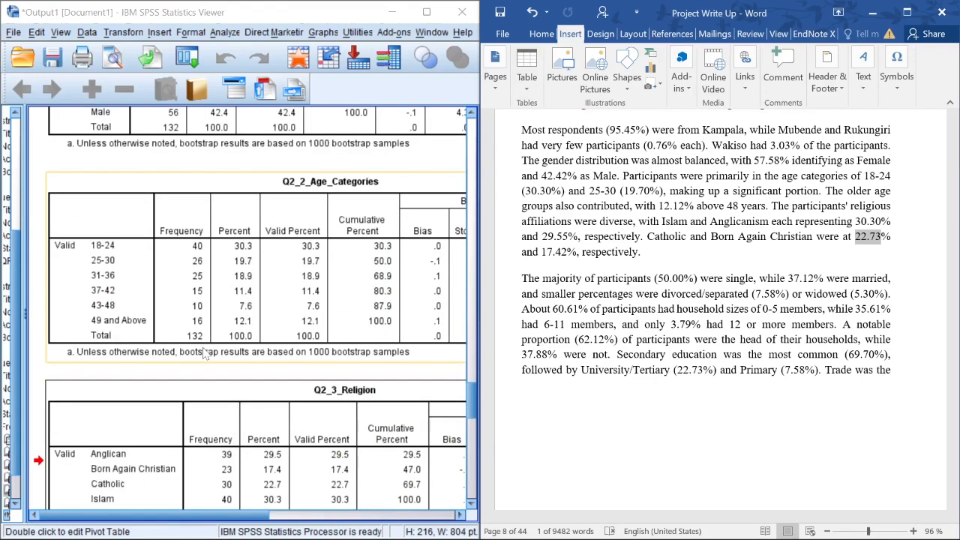
{"action": "left_click", "coordinate": [210, 399]}
{"action": "scroll", "coordinate": [202, 409], "scroll_direction": "down", "scroll_amount": 5}
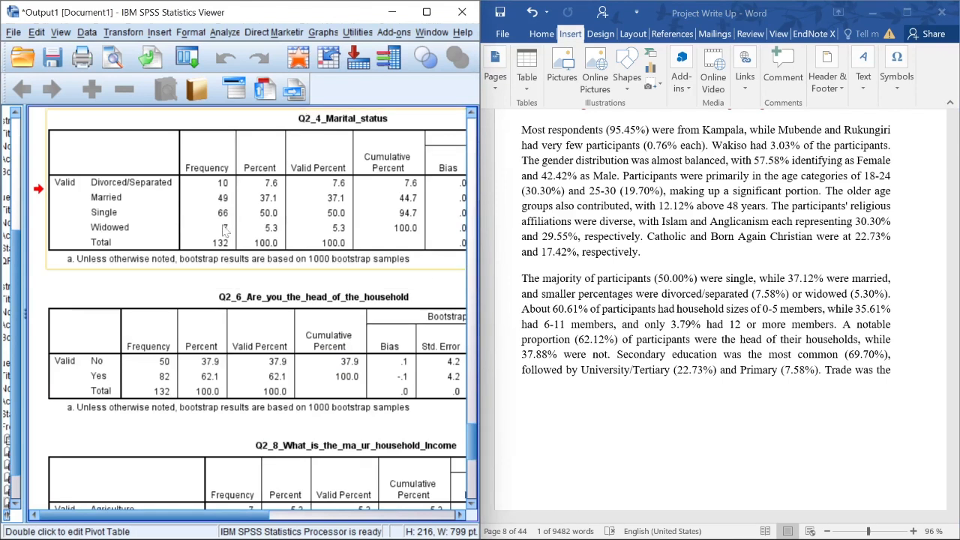
Highlight the write-up's single and married percentages and compare them with the marital status frequency table.
{"action": "left_click", "coordinate": [785, 278]}
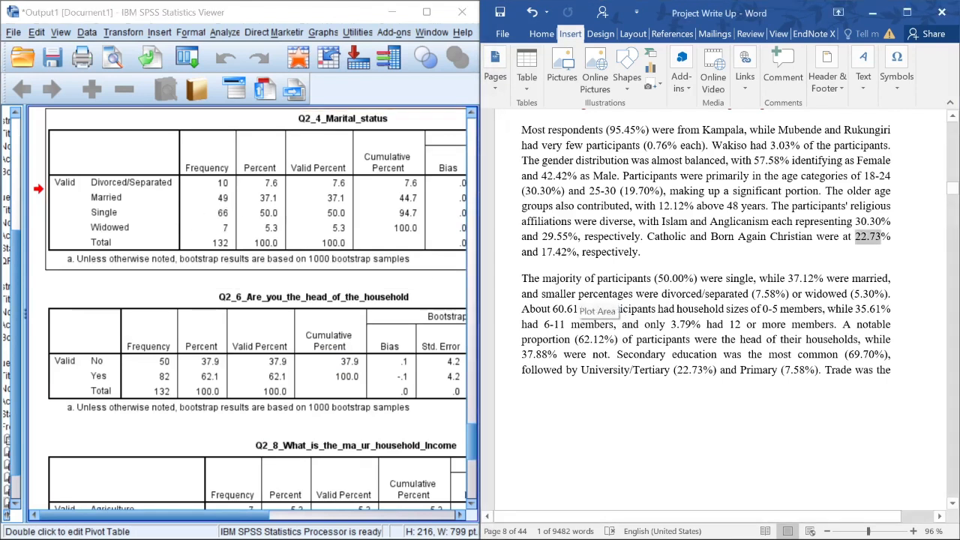
{"action": "left_click_drag", "start_coordinate": [522, 278], "coordinate": [670, 278]}
{"action": "left_click_drag", "start_coordinate": [684, 279], "coordinate": [753, 279]}
{"action": "left_click", "coordinate": [154, 219]}
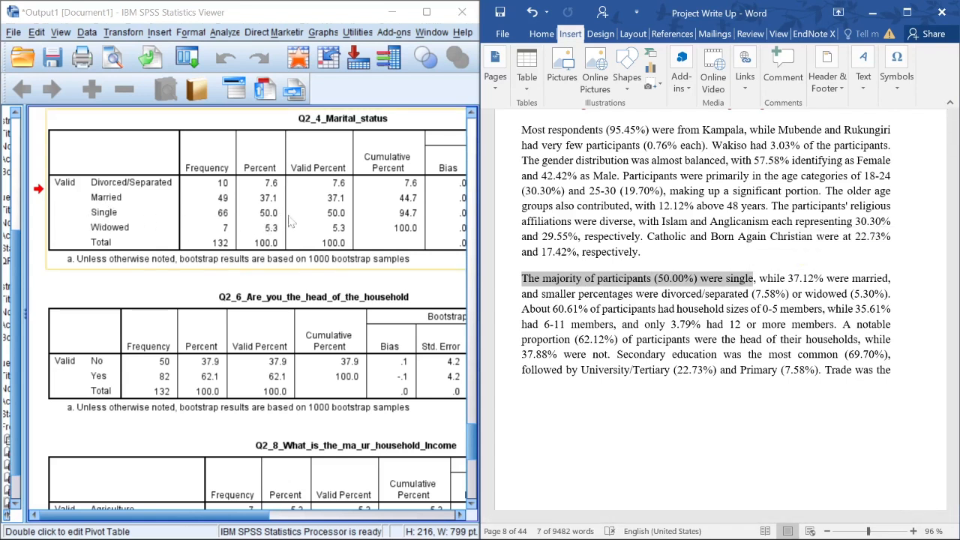
{"action": "left_click", "coordinate": [703, 293]}
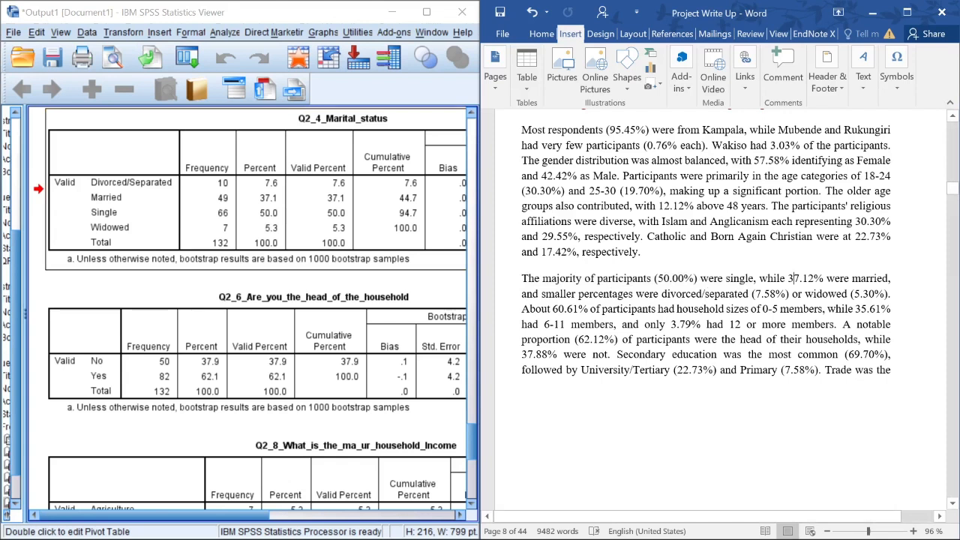
{"action": "double_click", "coordinate": [793, 278]}
{"action": "left_click", "coordinate": [335, 257]}
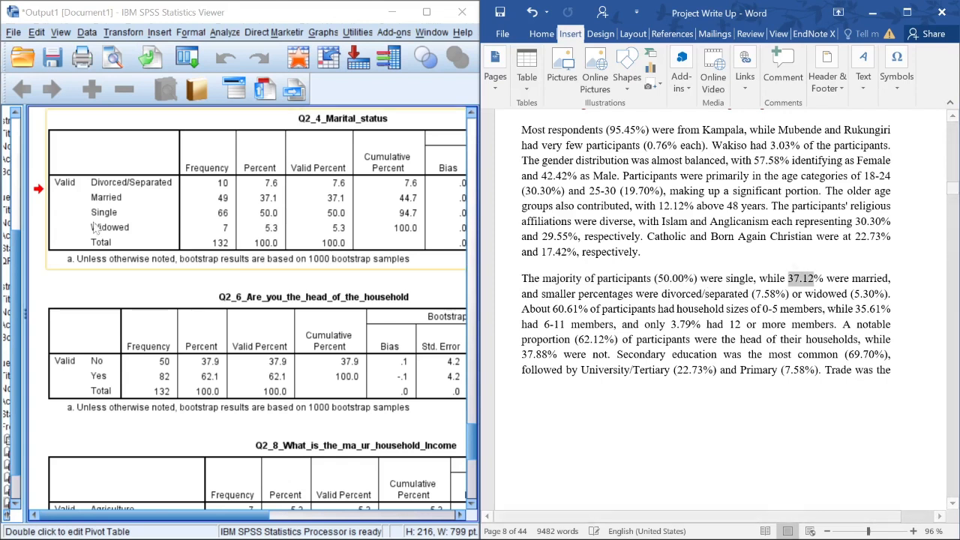